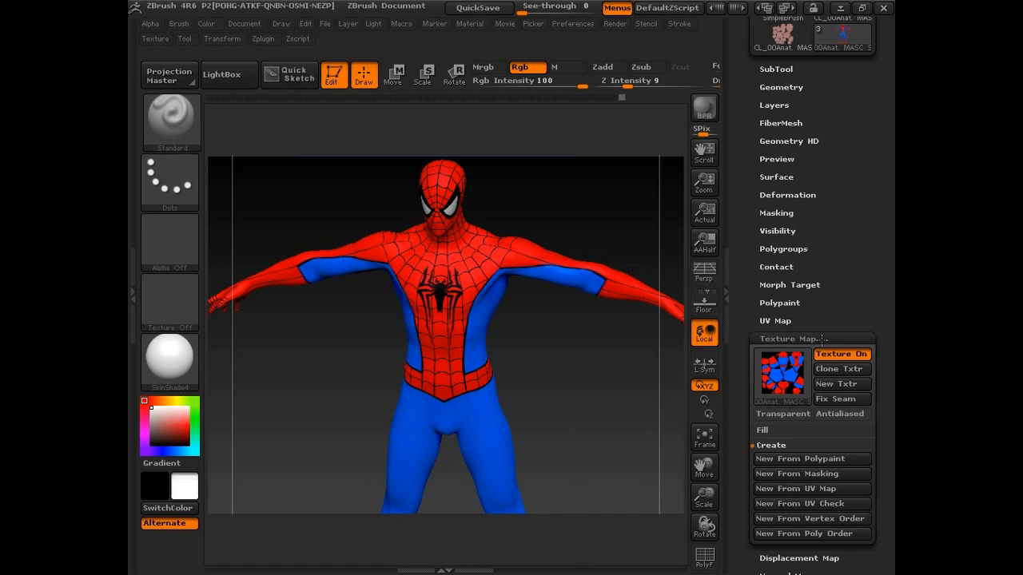
Step: Toggle the Spider-Man model's texture map off, on and off again to compare it with the polypaint
{"action": "left_click", "coordinate": [845, 353]}
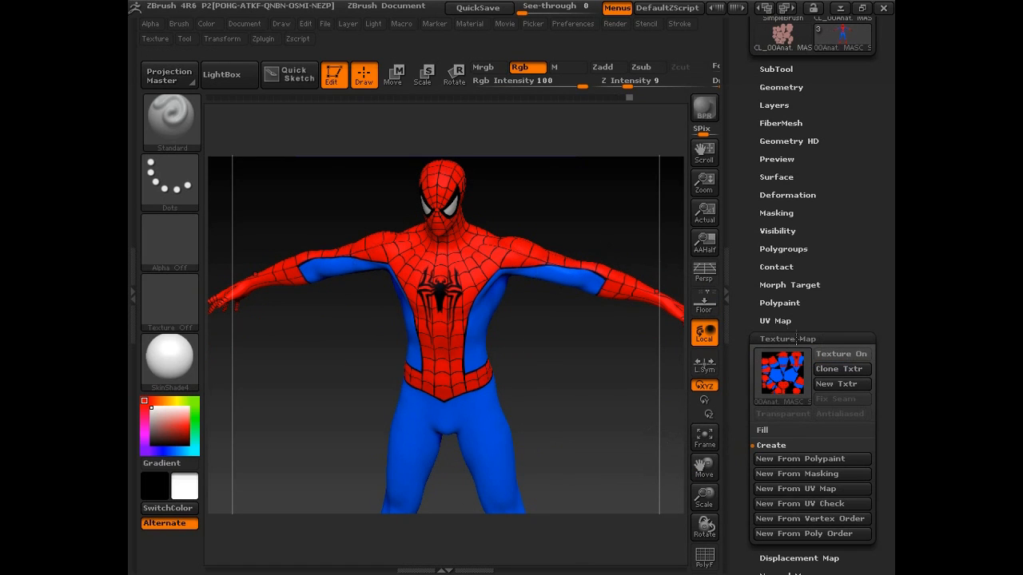
{"action": "left_click", "coordinate": [839, 354]}
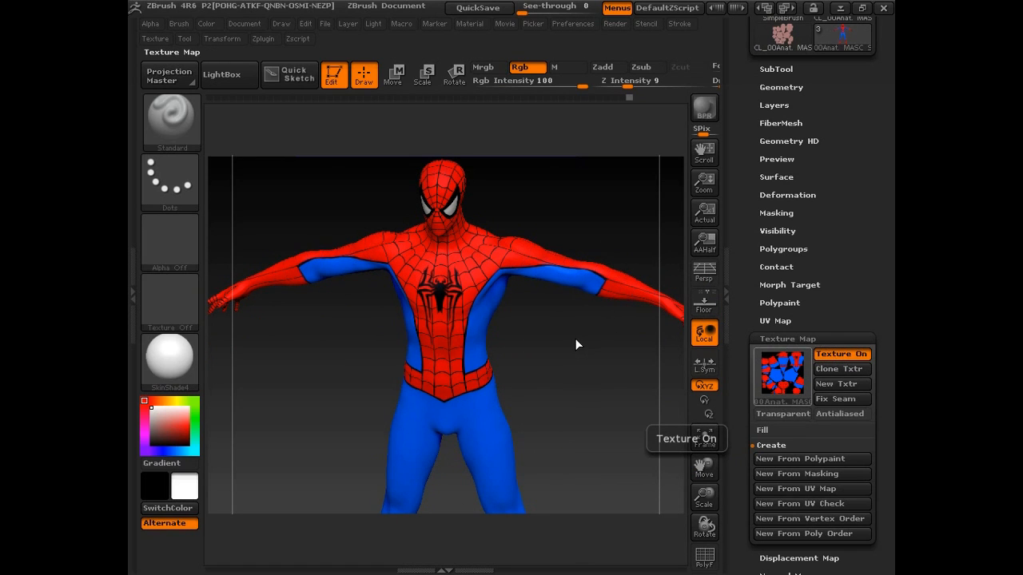
{"action": "left_click_drag", "start_coordinate": [576, 344], "coordinate": [595, 290]}
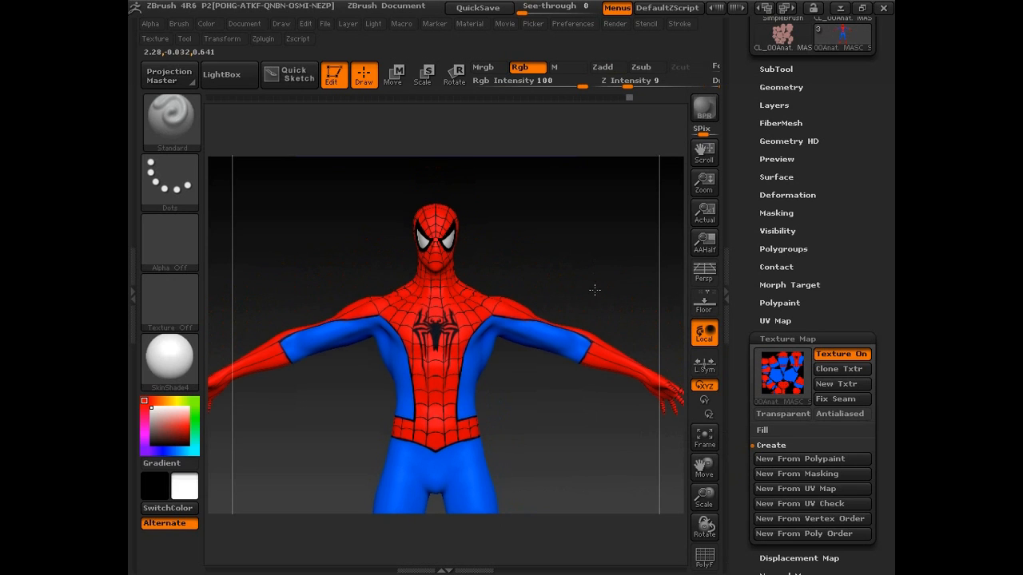
{"action": "left_click", "coordinate": [840, 354]}
Step: Lower the model to its lowest subdivision level and turn its texture map on
{"action": "scroll", "coordinate": [789, 137], "scroll_direction": "up", "scroll_amount": 2}
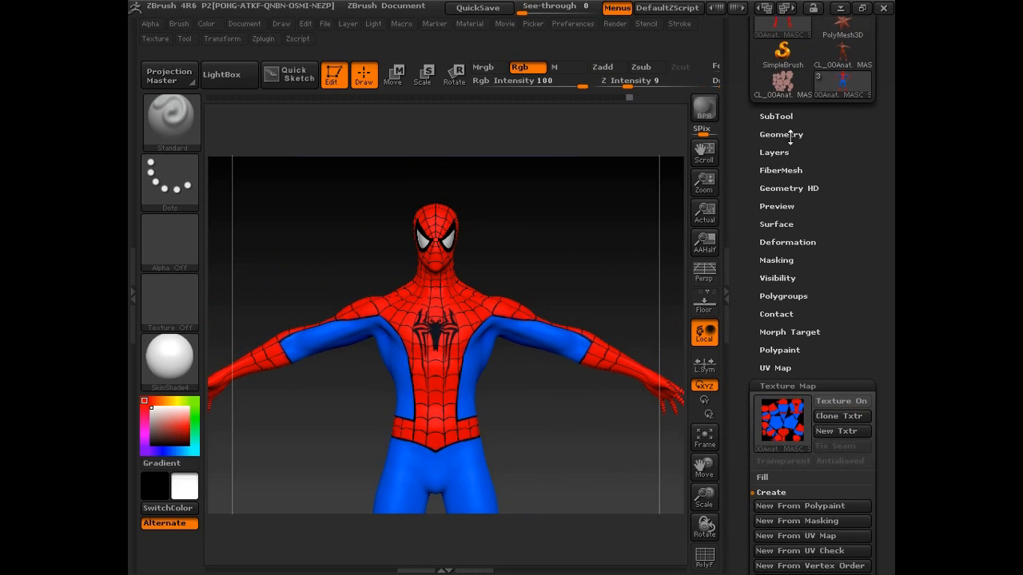
{"action": "left_click", "coordinate": [789, 135]}
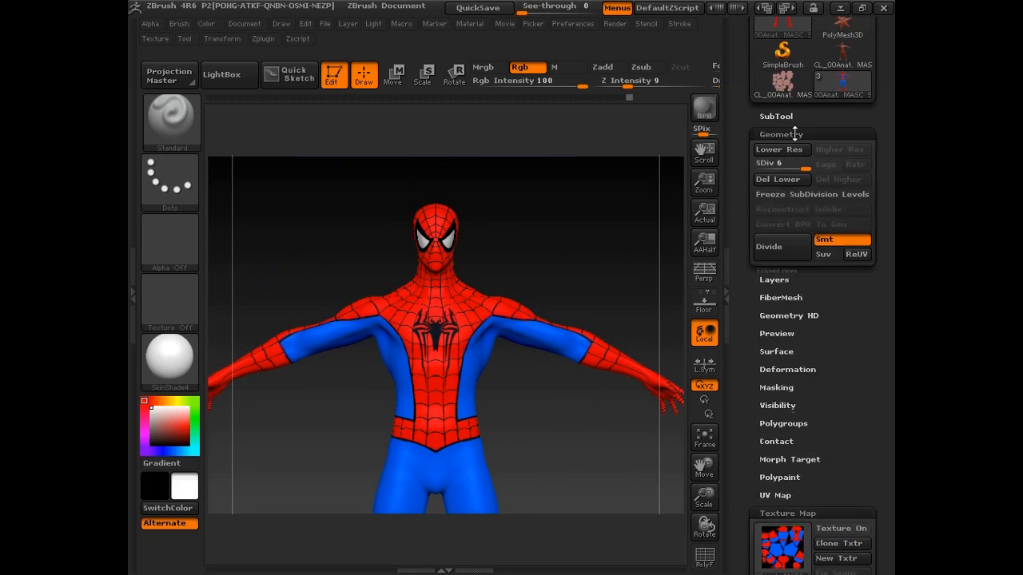
{"action": "left_click", "coordinate": [753, 168]}
{"action": "left_click_drag", "start_coordinate": [736, 438], "coordinate": [737, 325]}
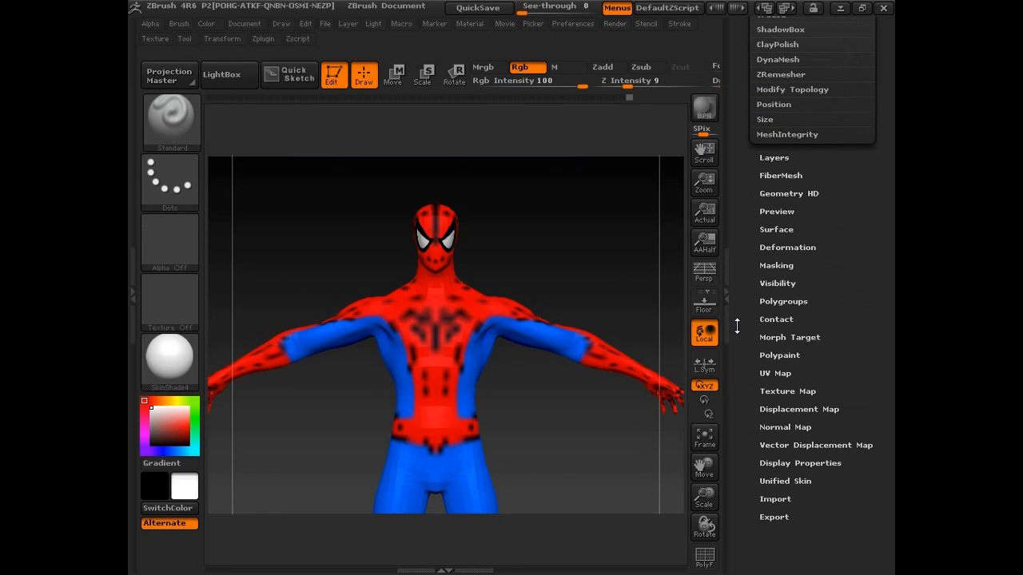
{"action": "left_click", "coordinate": [807, 392]}
{"action": "left_click", "coordinate": [841, 129]}
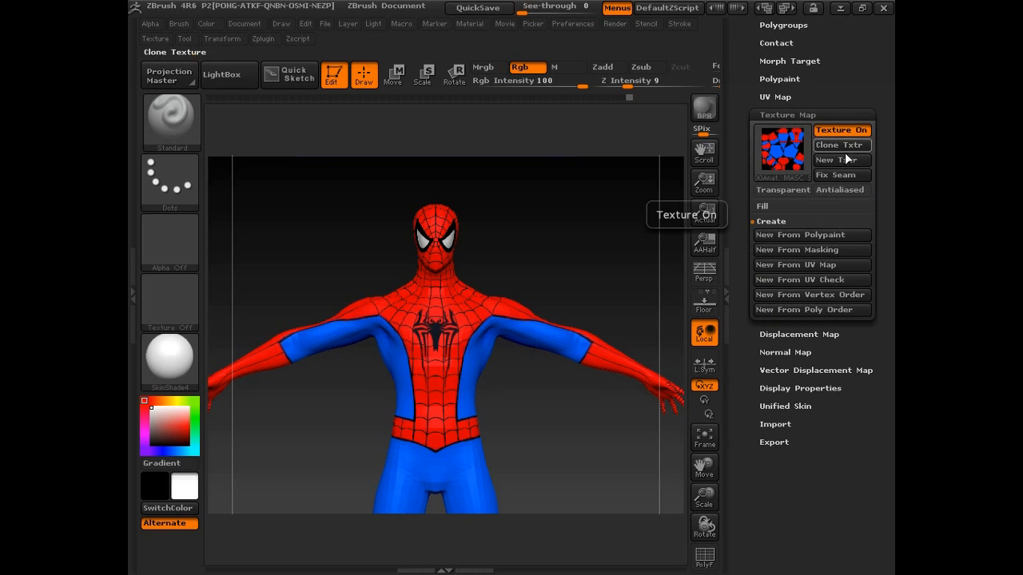
Step: Examine the textured low-resolution model up close and from several angles
{"action": "left_click_drag", "start_coordinate": [546, 478], "coordinate": [551, 297], "text": "alt"}
{"action": "left_click_drag", "start_coordinate": [583, 432], "coordinate": [590, 328], "text": "alt"}
{"action": "left_click_drag", "start_coordinate": [590, 344], "coordinate": [468, 399]}
{"action": "mouse_move", "coordinate": [537, 319]}
{"action": "left_mouse_down", "text": "shift"}
{"action": "mouse_move", "coordinate": [609, 310]}
{"action": "mouse_move", "coordinate": [567, 484]}
{"action": "mouse_move", "coordinate": [565, 550]}
{"action": "left_mouse_up", "text": "shift"}
{"action": "left_click_drag", "start_coordinate": [569, 415], "coordinate": [575, 457], "text": "alt"}
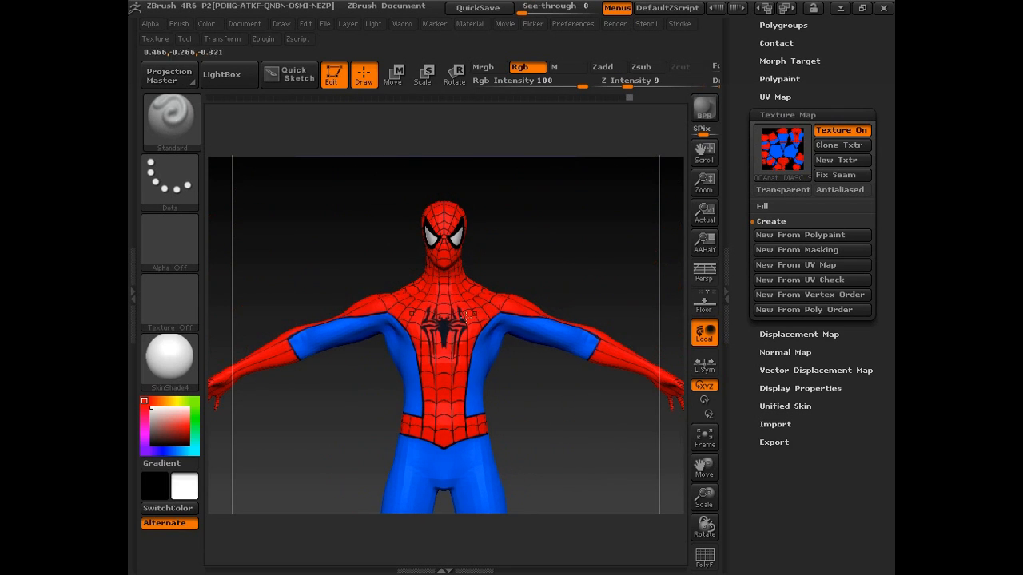
{"action": "left_click_drag", "start_coordinate": [613, 338], "coordinate": [554, 321]}
{"action": "left_click_drag", "start_coordinate": [506, 367], "coordinate": [556, 423]}
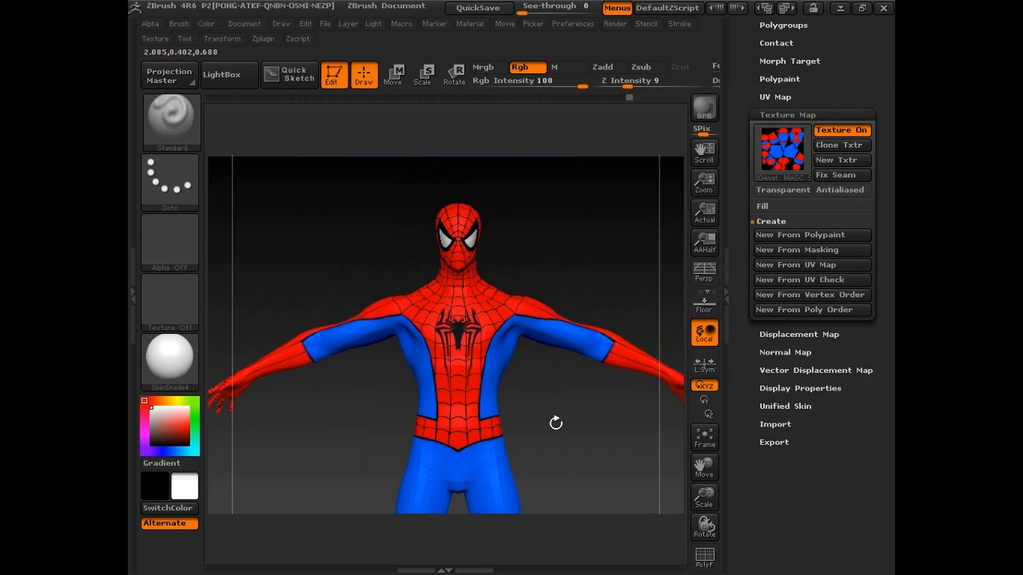
Step: Turn the texture map off and set the model's subdivision level to 6
{"action": "left_click", "coordinate": [846, 130]}
{"action": "left_click_drag", "start_coordinate": [743, 240], "coordinate": [740, 299]}
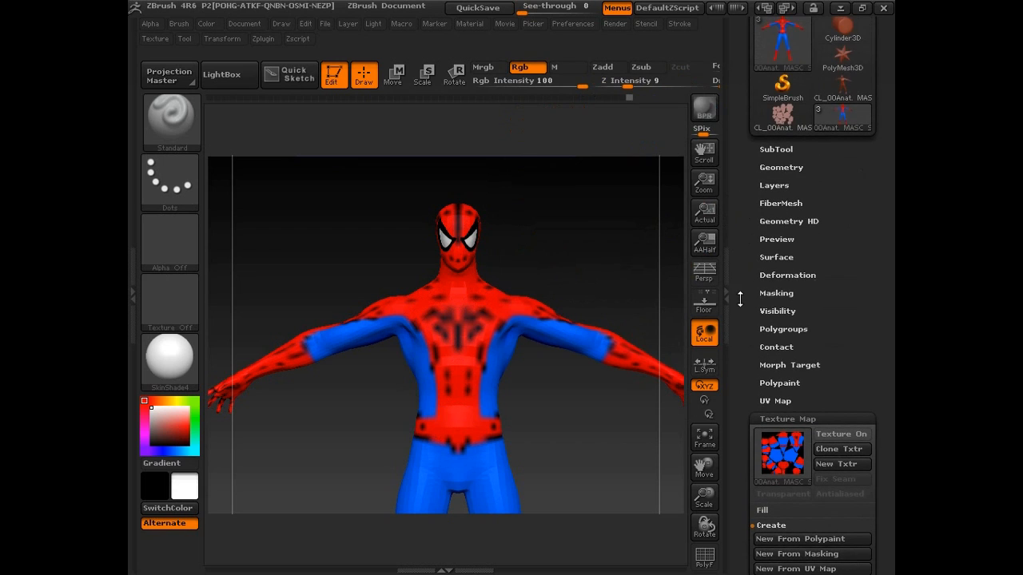
{"action": "left_click", "coordinate": [783, 167]}
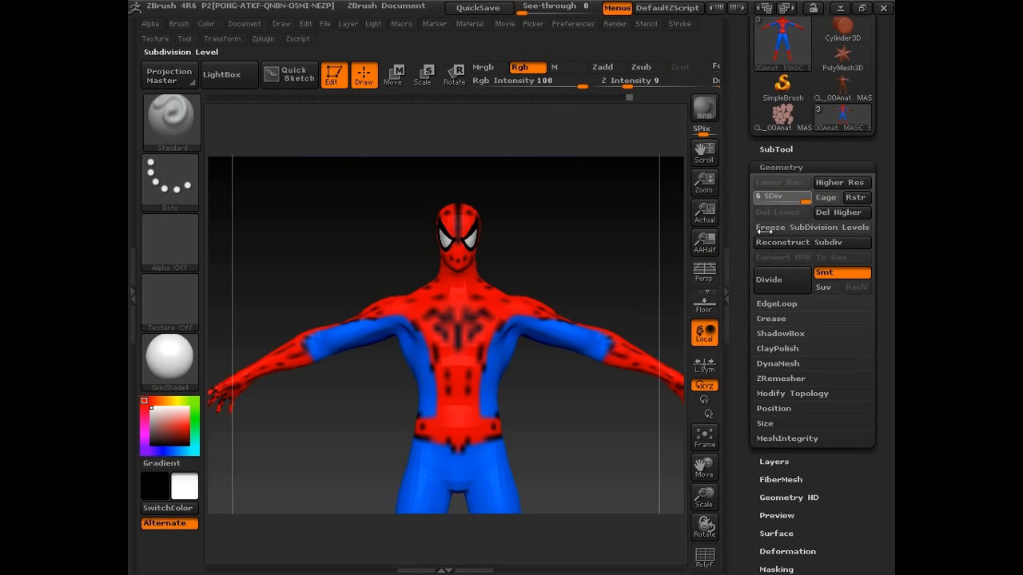
{"action": "left_click_drag", "start_coordinate": [654, 271], "coordinate": [501, 284]}
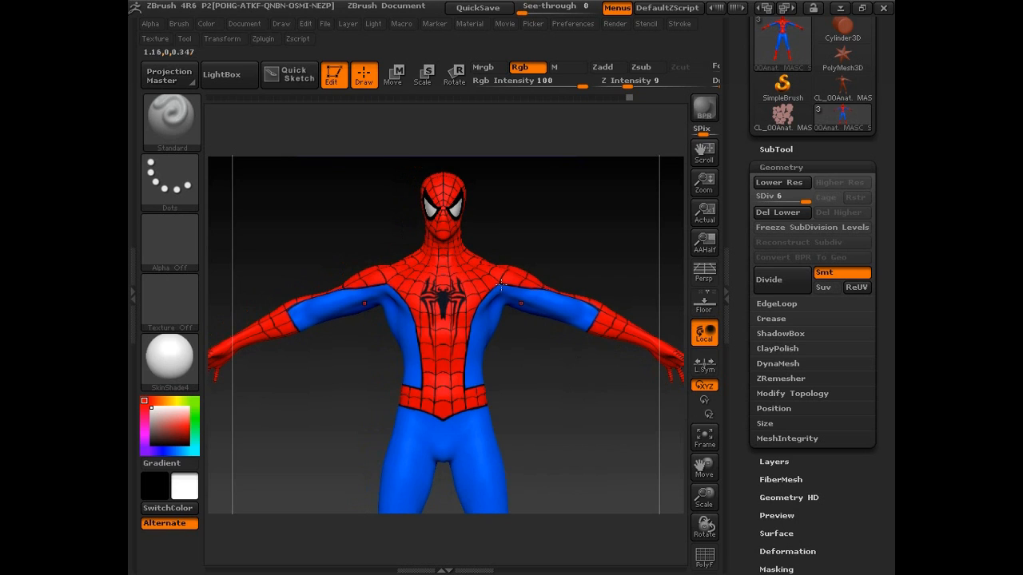
Step: Start saving the active tool and choose the ZTools > Personagens folder as its location
{"action": "left_click", "coordinate": [260, 24]}
{"action": "left_click", "coordinate": [329, 53]}
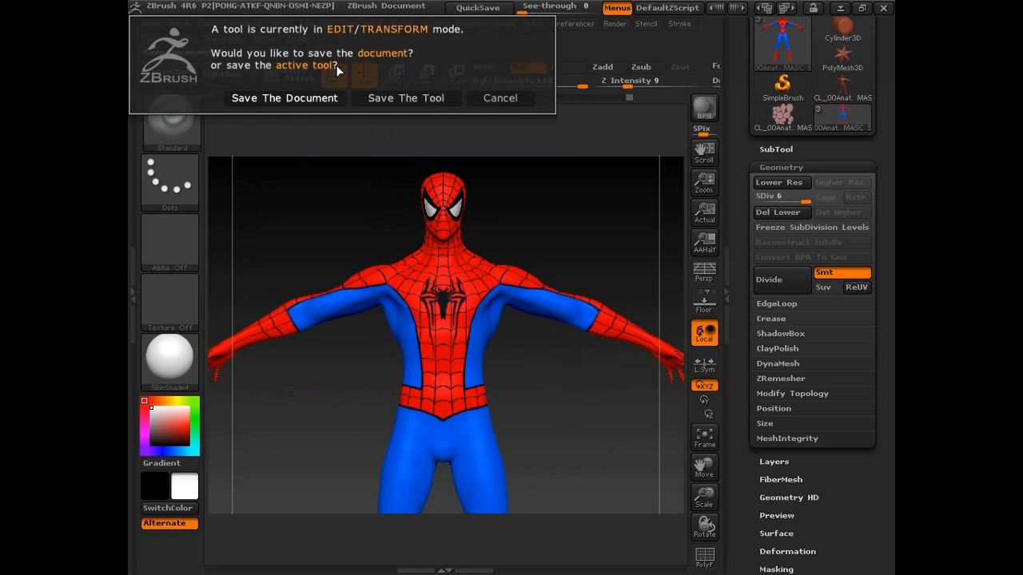
{"action": "left_click", "coordinate": [407, 97]}
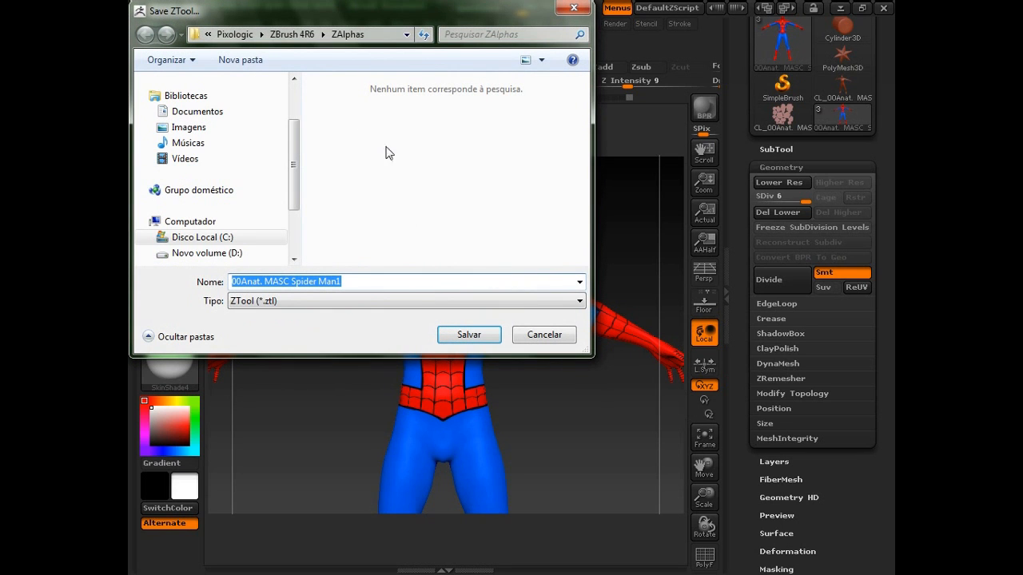
{"action": "left_click", "coordinate": [291, 35]}
{"action": "scroll", "coordinate": [384, 184], "scroll_direction": "down", "scroll_amount": 3}
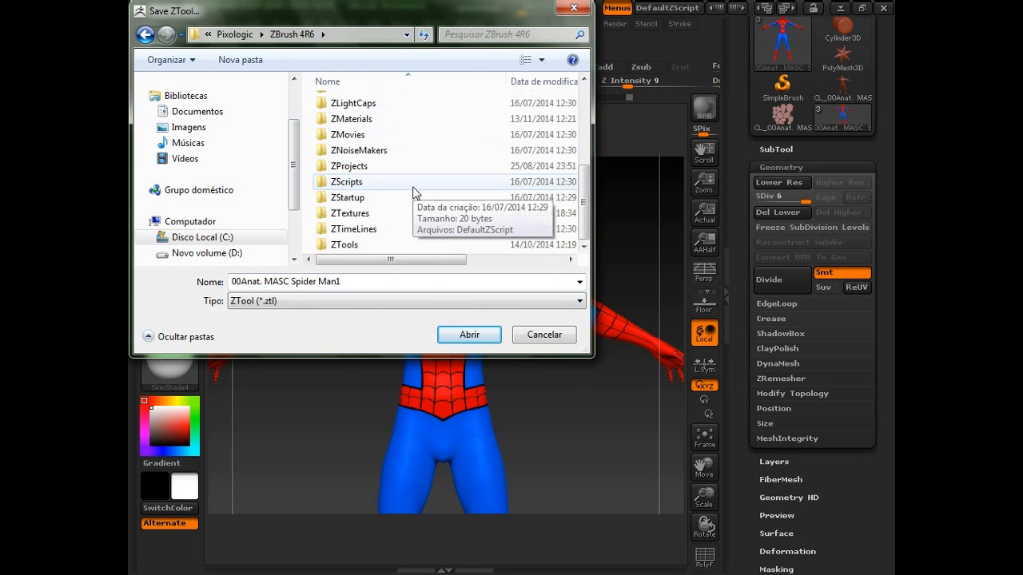
{"action": "double_click", "coordinate": [386, 246]}
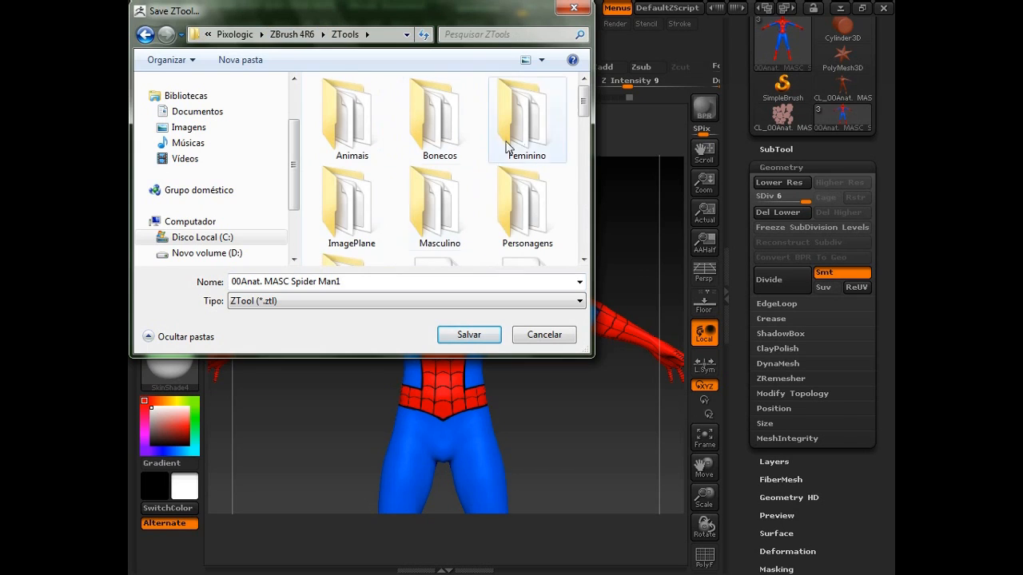
{"action": "double_click", "coordinate": [515, 214]}
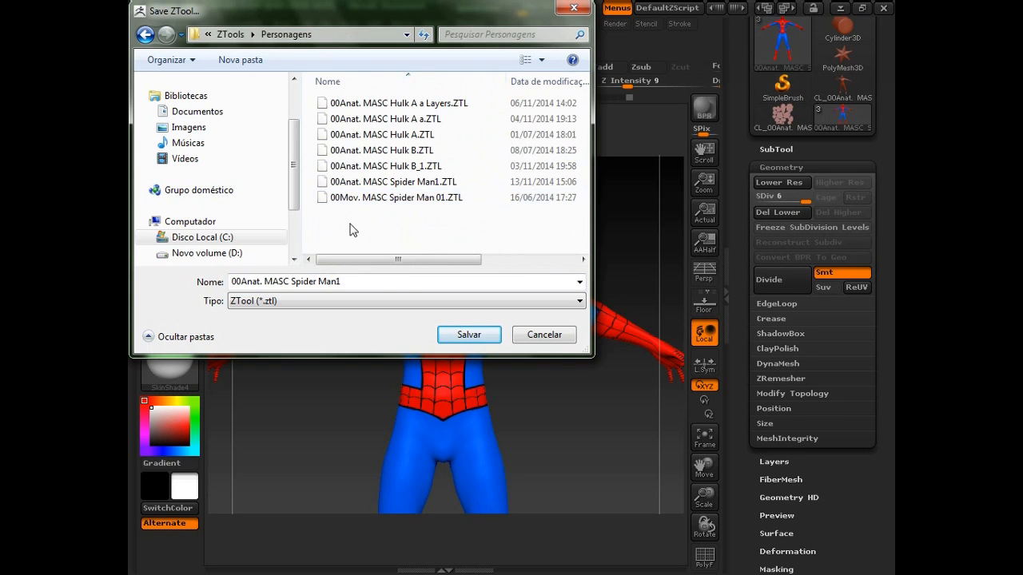
Step: Name the tool file "00Anat. MASC Spider Man1 Color Bump" and save it
{"action": "left_click", "coordinate": [362, 281]}
{"action": "left_click", "coordinate": [364, 282]}
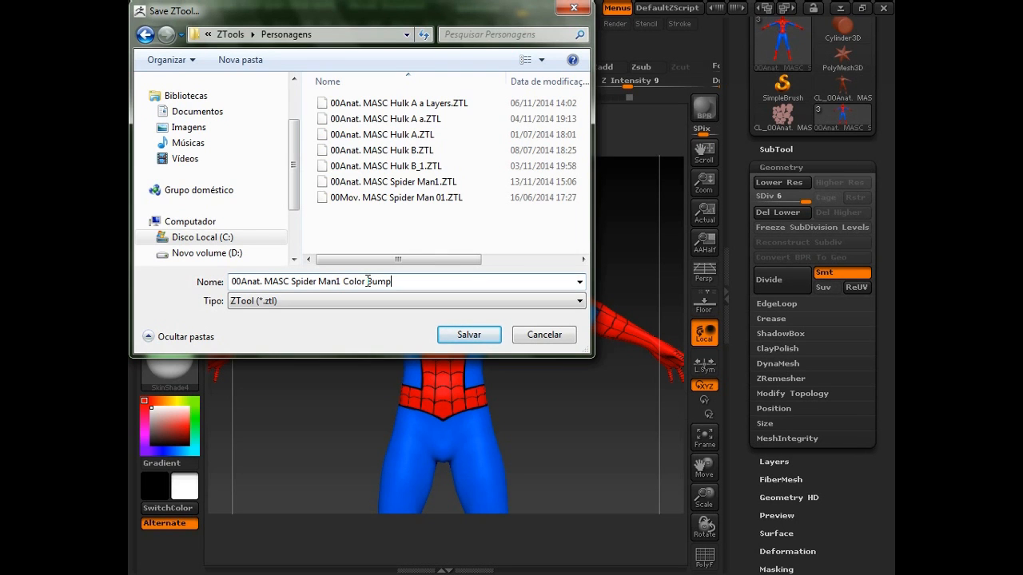
{"action": "key", "text": "Return"}
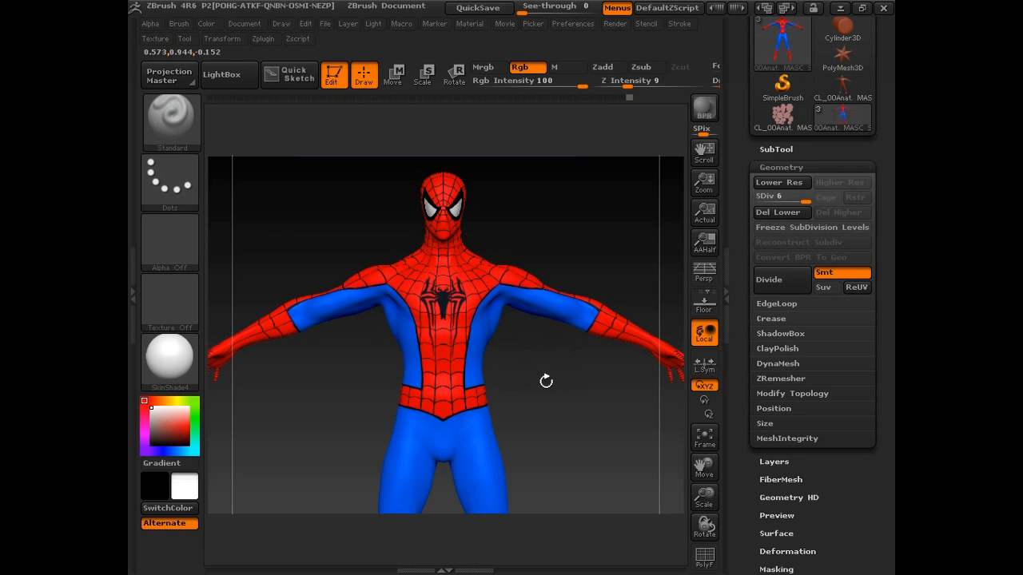
Step: Choose BumpViewerMaterial from the standard materials as the current material
{"action": "left_click", "coordinate": [170, 360]}
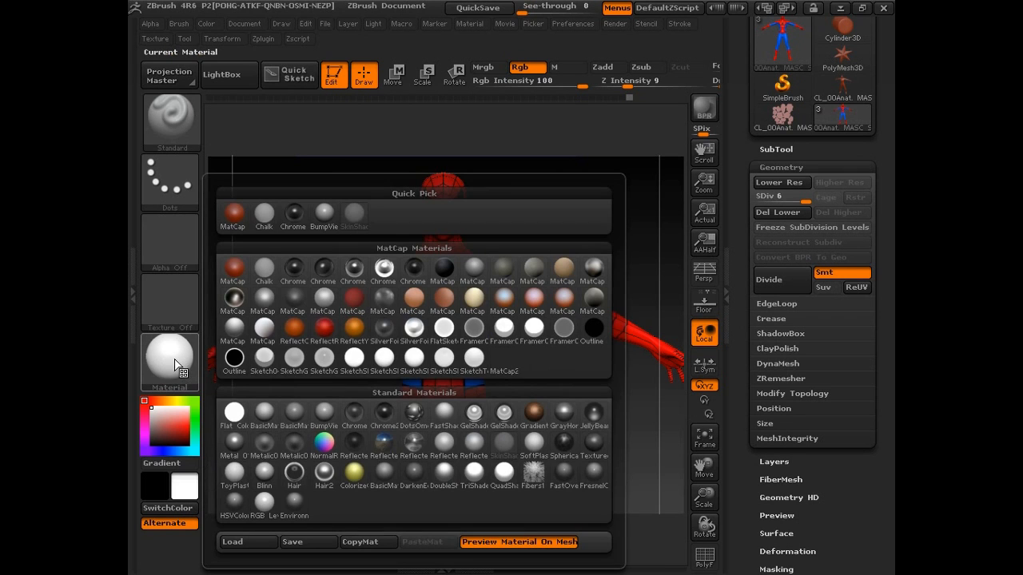
{"action": "left_click", "coordinate": [323, 417]}
{"action": "left_click_drag", "start_coordinate": [354, 359], "coordinate": [379, 391]}
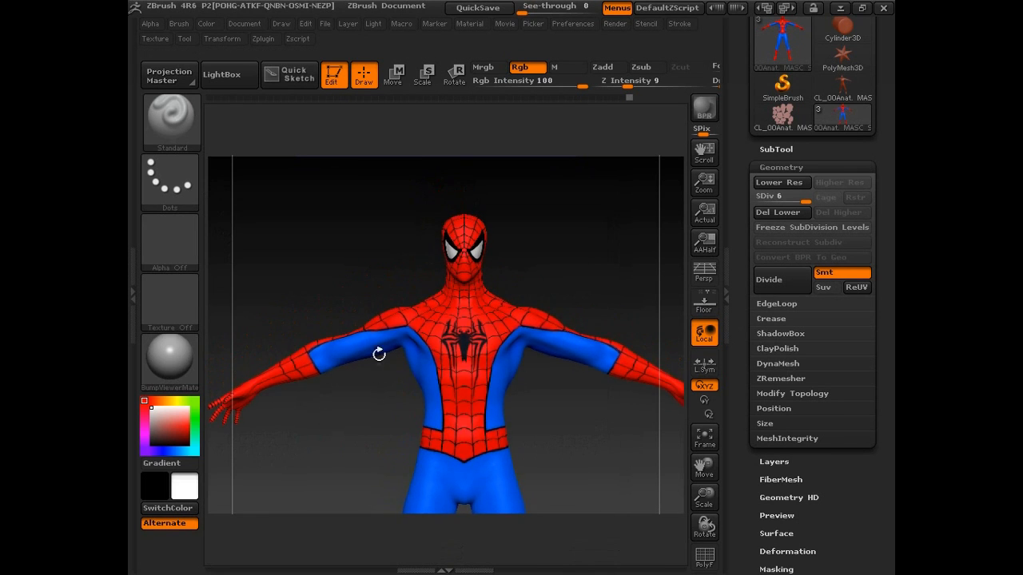
Step: Restrict painting to the material channel (M) and fill the whole object with the current material
{"action": "left_click", "coordinate": [568, 67]}
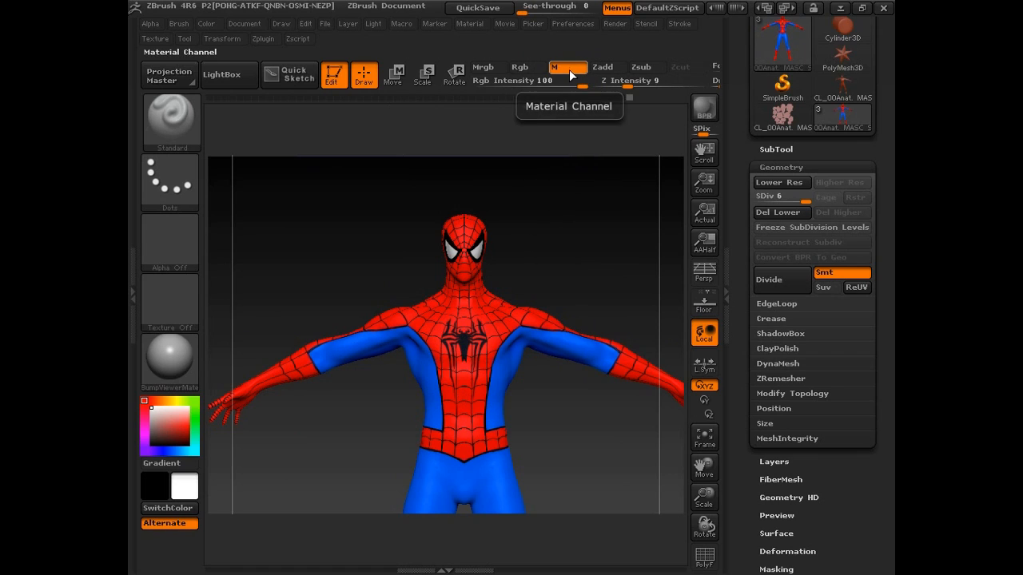
{"action": "left_click", "coordinate": [244, 24]}
{"action": "left_click", "coordinate": [207, 23]}
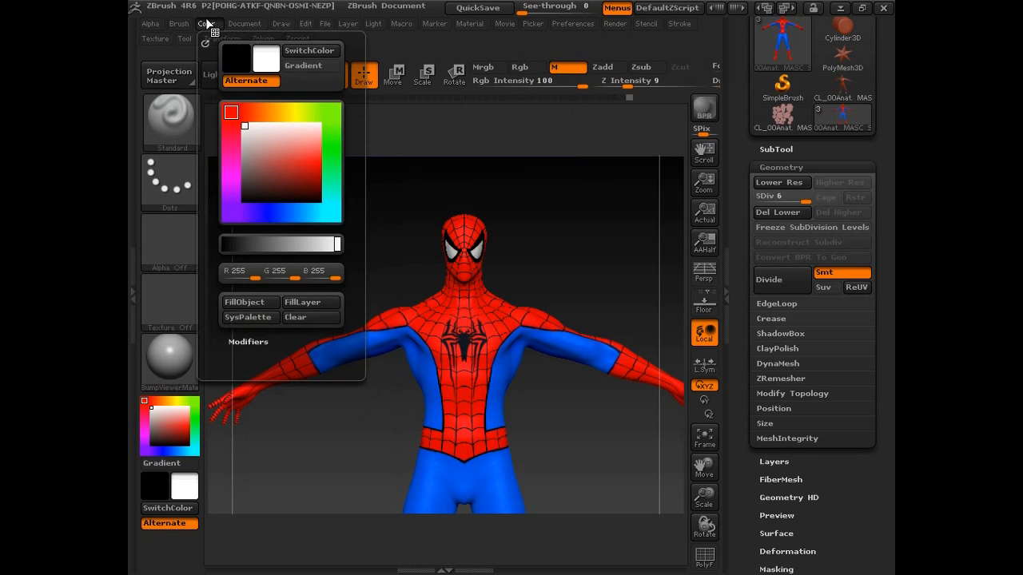
{"action": "left_click", "coordinate": [249, 303]}
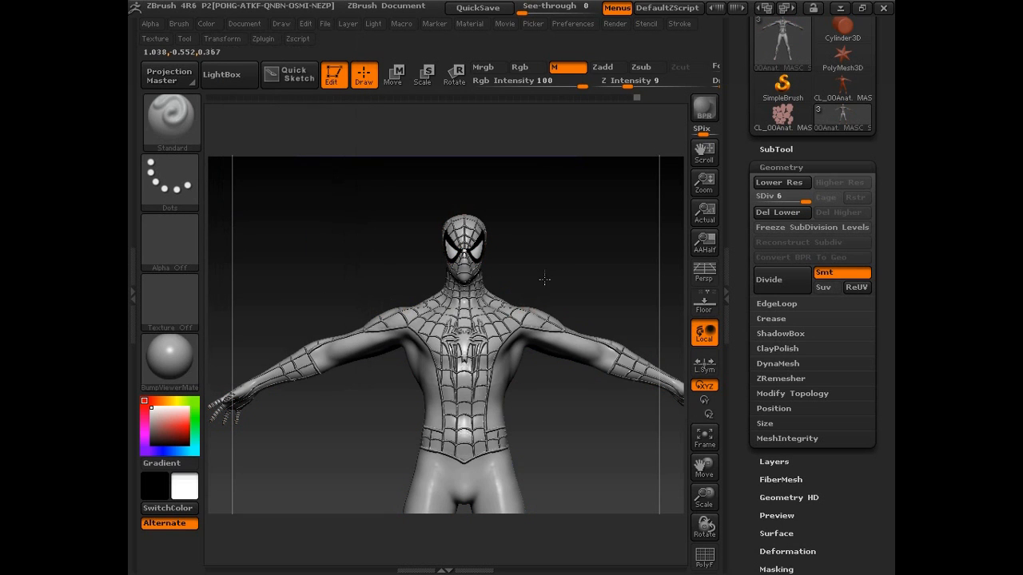
Step: Examine the relief of the web lines and spider emblem on the chest, side, neck and head
{"action": "right_click_drag", "start_coordinate": [505, 291], "coordinate": [491, 406], "text": "alt"}
{"action": "right_click_drag", "start_coordinate": [503, 262], "coordinate": [520, 296], "text": "alt"}
{"action": "right_click_drag", "start_coordinate": [500, 330], "coordinate": [483, 366]}
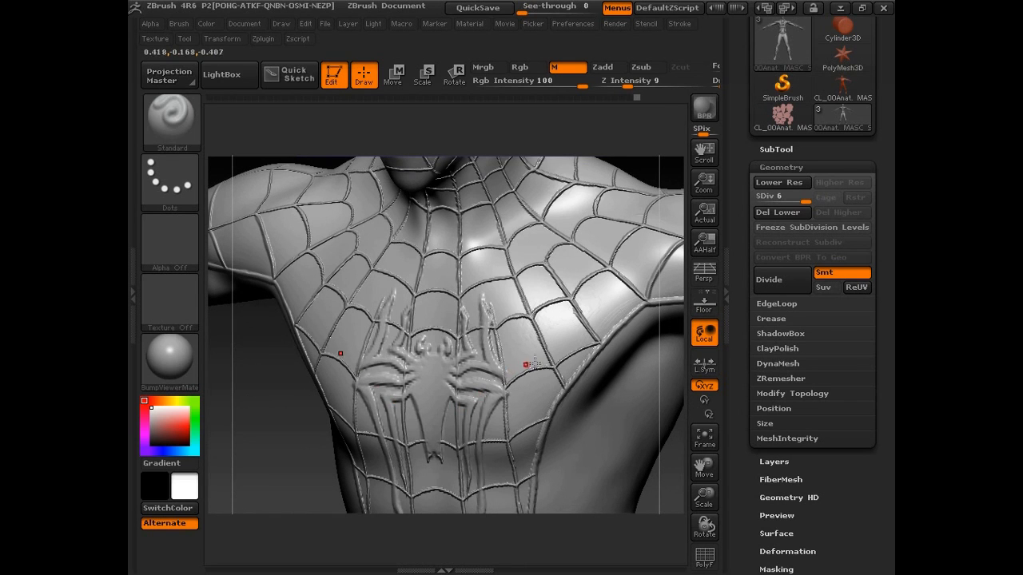
{"action": "right_click_drag", "start_coordinate": [536, 395], "coordinate": [328, 371]}
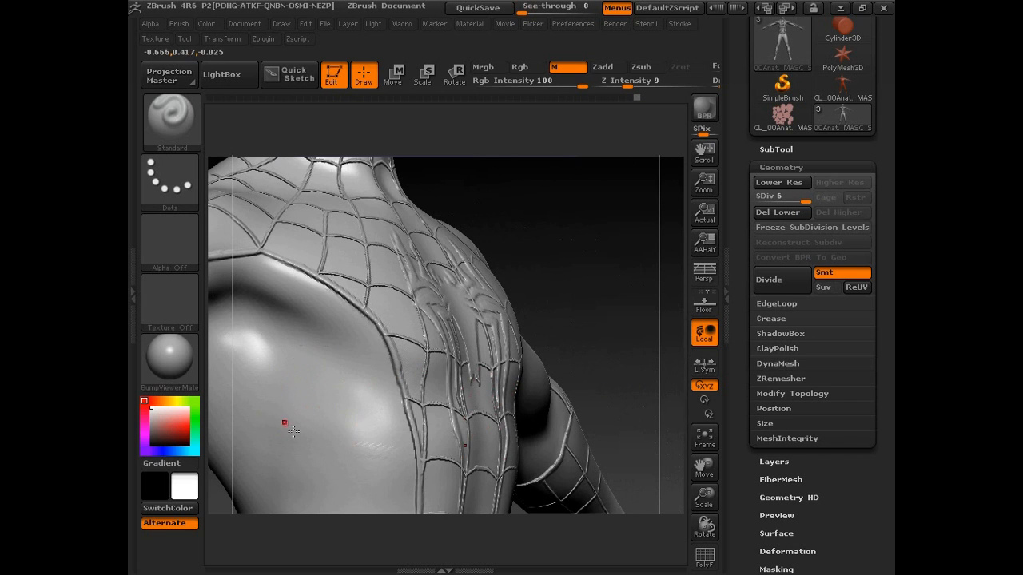
{"action": "right_click_drag", "start_coordinate": [362, 435], "coordinate": [448, 383]}
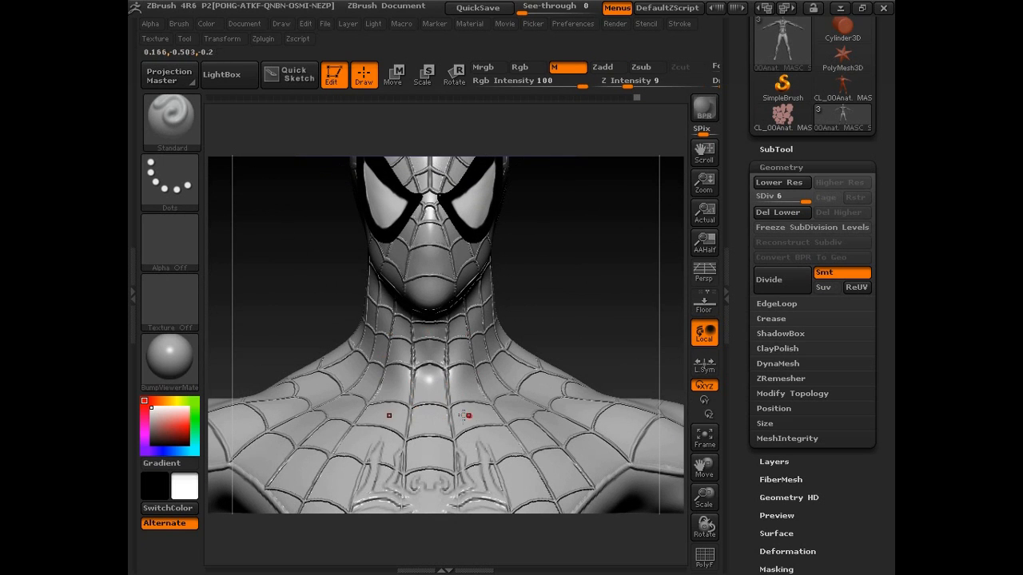
{"action": "right_click_drag", "start_coordinate": [406, 424], "coordinate": [438, 383]}
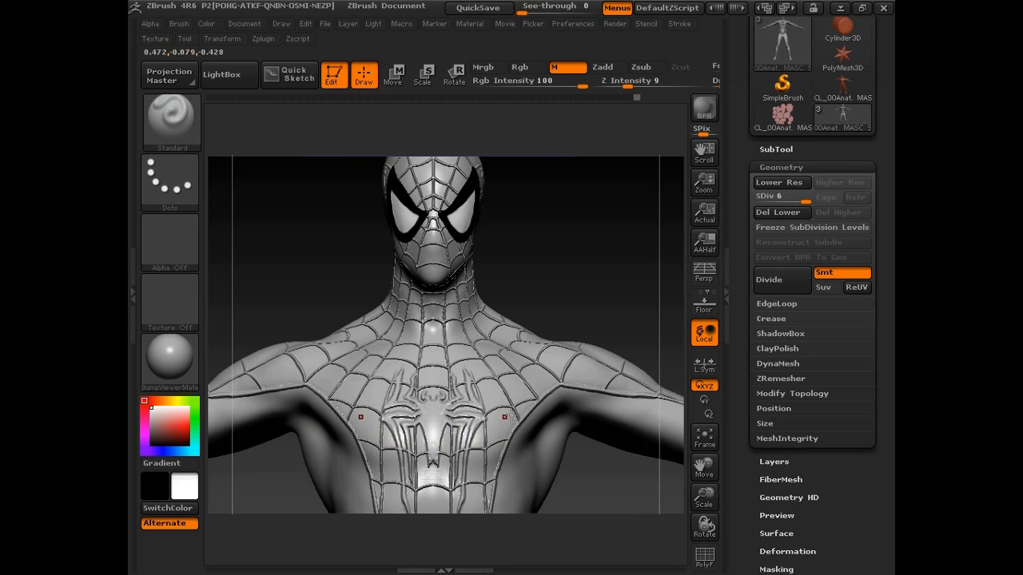
{"action": "right_click_drag", "start_coordinate": [451, 418], "coordinate": [468, 407], "text": "alt"}
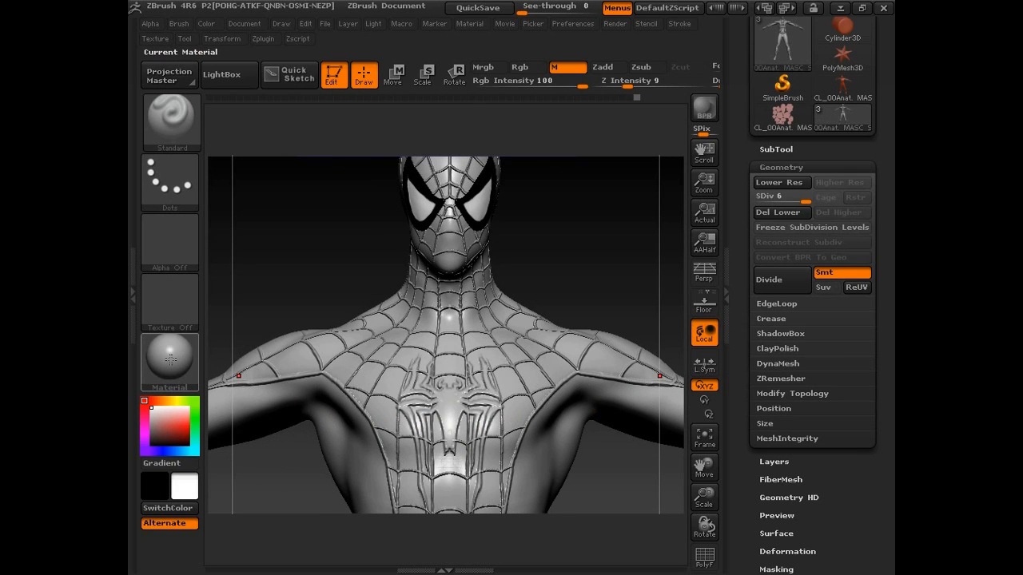
Step: Show the material's modifiers and set Color Bump to -6.9658, checking the web lines on the torso
{"action": "left_click", "coordinate": [135, 329]}
{"action": "scroll", "coordinate": [276, 383], "scroll_direction": "up", "scroll_amount": 5}
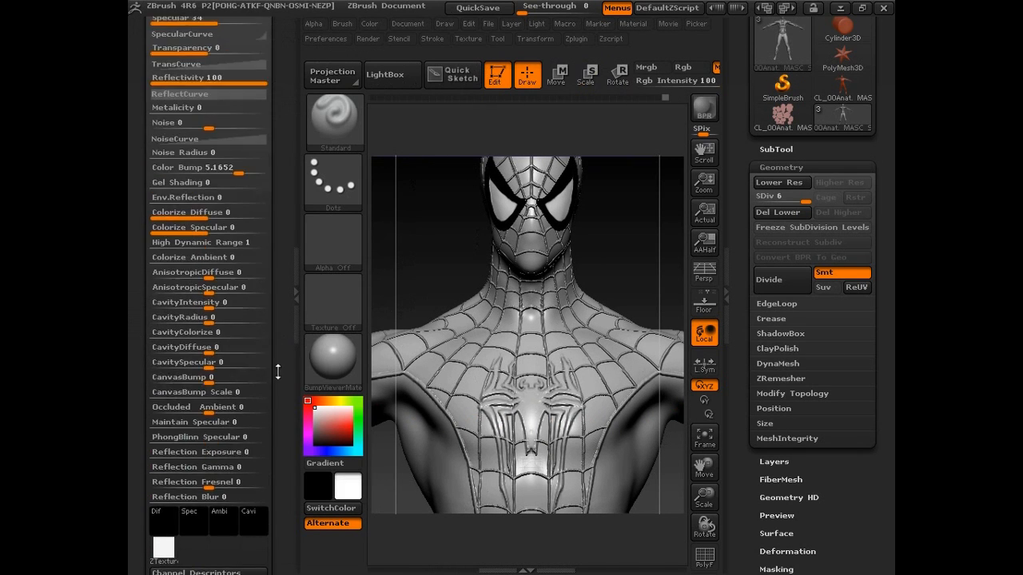
{"action": "scroll", "coordinate": [279, 422], "scroll_direction": "up", "scroll_amount": 2}
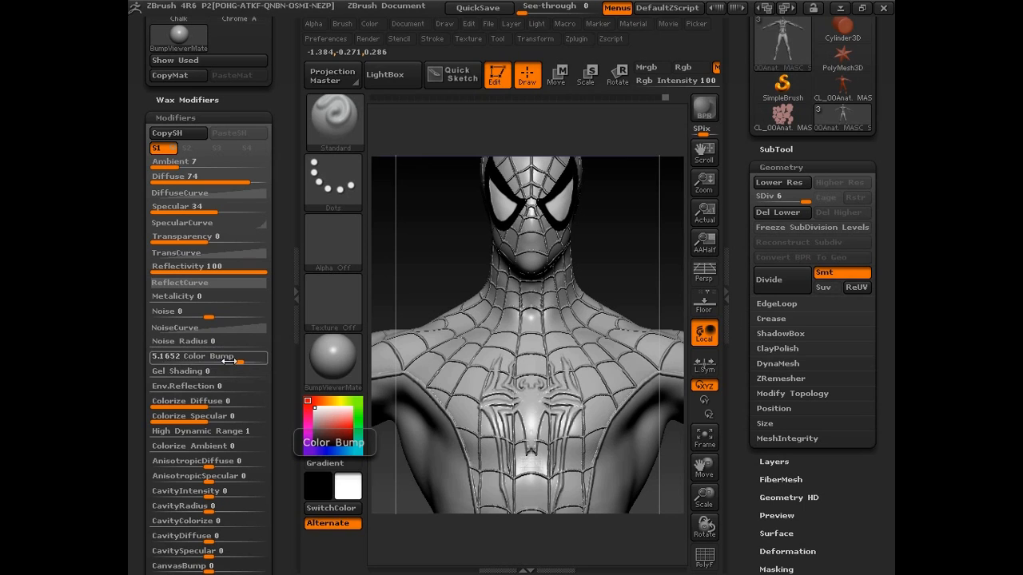
{"action": "left_click_drag", "start_coordinate": [236, 361], "coordinate": [171, 362]}
{"action": "right_click_drag", "start_coordinate": [549, 410], "coordinate": [620, 398]}
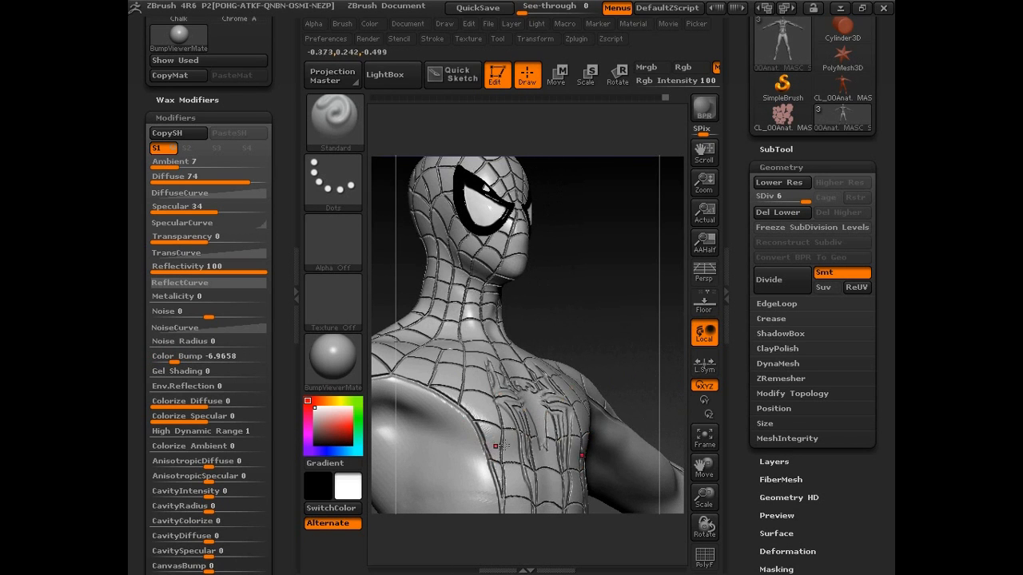
{"action": "right_click_drag", "start_coordinate": [490, 448], "coordinate": [511, 254]}
{"action": "right_click_drag", "start_coordinate": [533, 421], "coordinate": [553, 282], "text": "alt"}
{"action": "right_click_drag", "start_coordinate": [595, 352], "coordinate": [564, 478]}
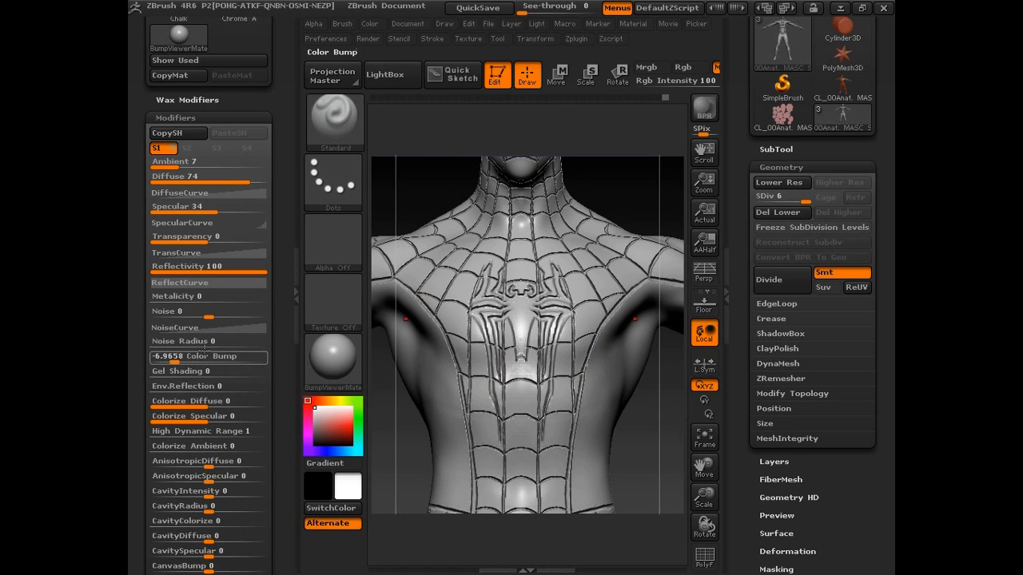
Step: Set the material's Color Bump to 3.6334 and check the spider emblem and web lines up close
{"action": "left_click_drag", "start_coordinate": [174, 361], "coordinate": [235, 363]}
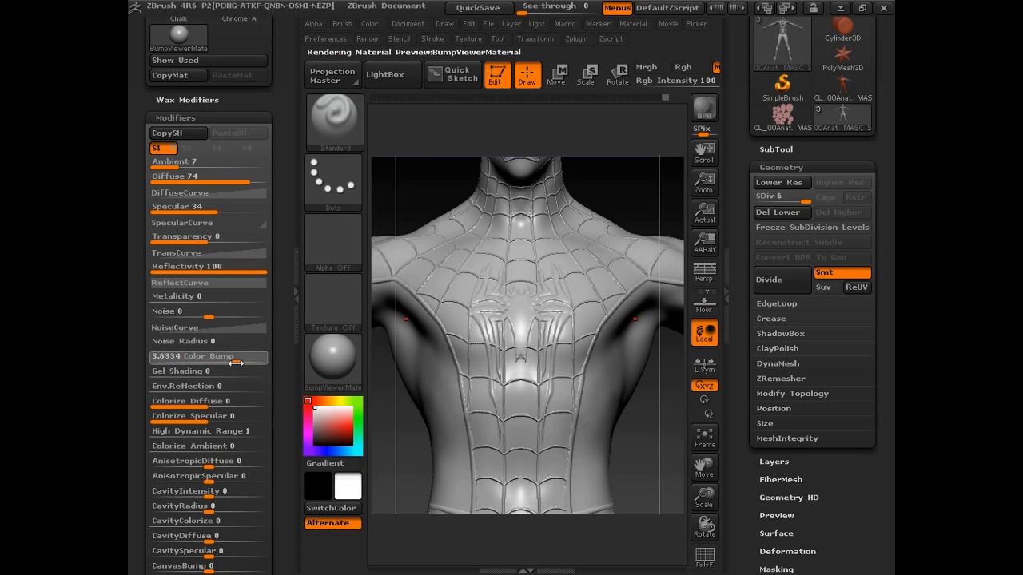
{"action": "right_click_drag", "start_coordinate": [465, 338], "coordinate": [510, 386], "text": "alt"}
{"action": "right_click_drag", "start_coordinate": [546, 290], "coordinate": [564, 334]}
{"action": "right_click_drag", "start_coordinate": [581, 424], "coordinate": [581, 358]}
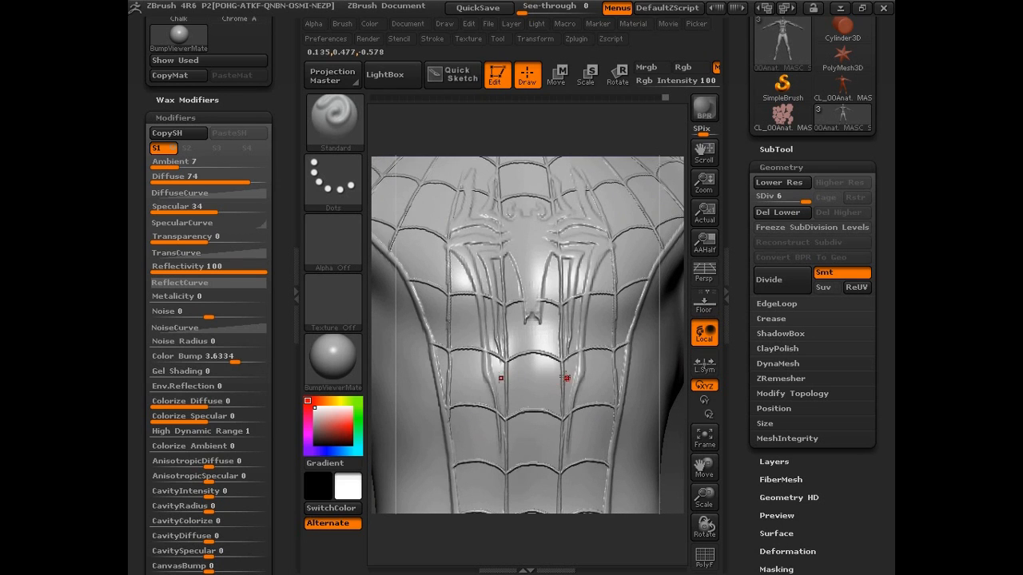
Step: Fill the whole object with the SkinShade4 material and close the material modifiers
{"action": "left_click_drag", "start_coordinate": [601, 371], "coordinate": [564, 371]}
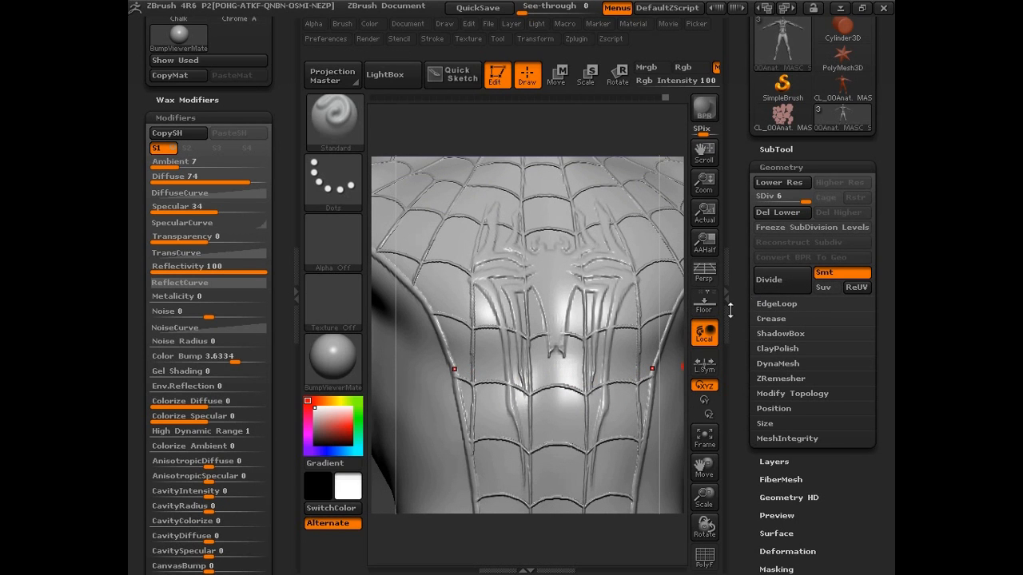
{"action": "left_click", "coordinate": [334, 365]}
{"action": "left_click", "coordinate": [326, 351]}
{"action": "left_click", "coordinate": [668, 442]}
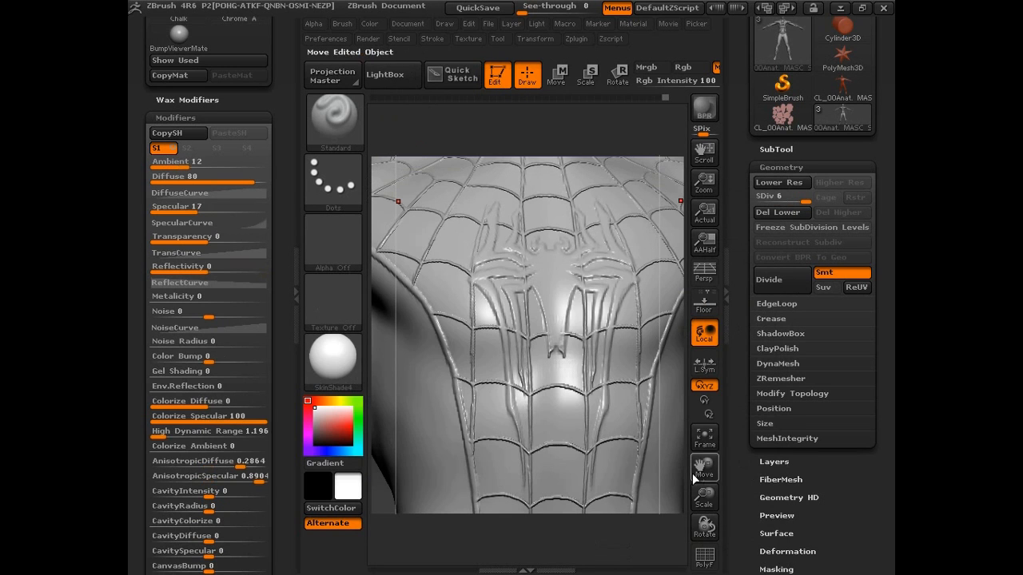
{"action": "left_click", "coordinate": [369, 23]}
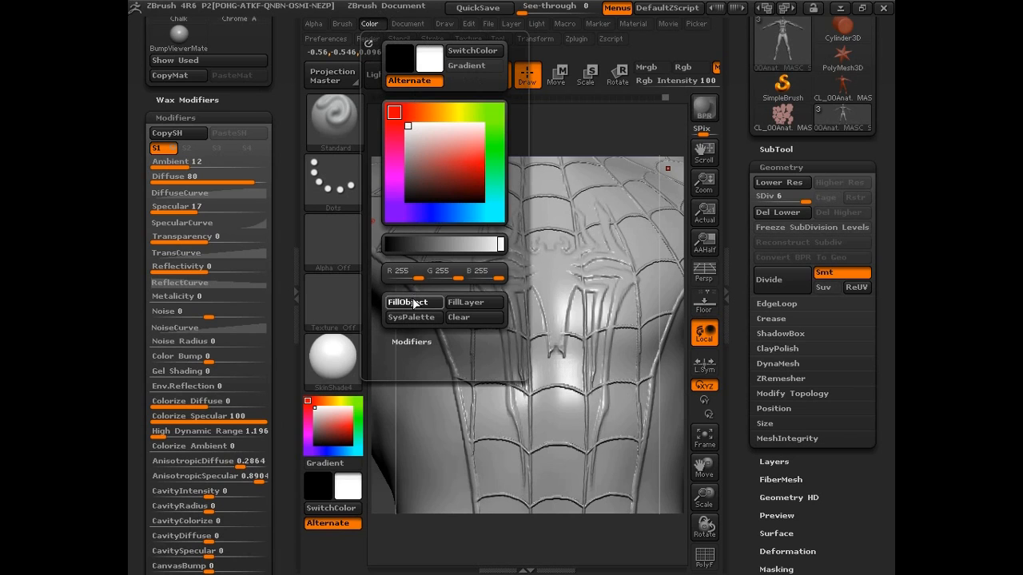
{"action": "left_click", "coordinate": [408, 302]}
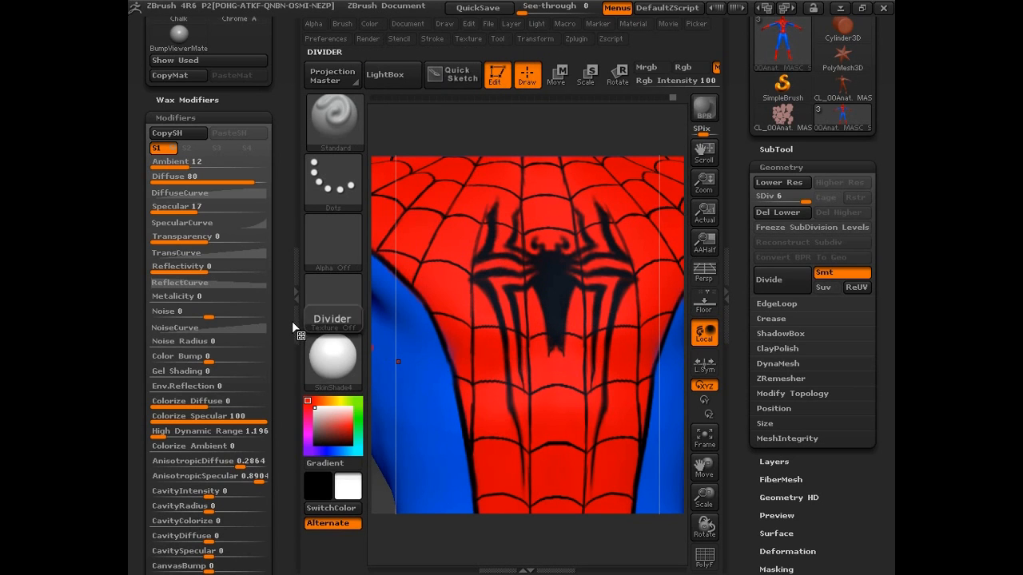
{"action": "left_click", "coordinate": [295, 327]}
Step: Switch to Photoshop to look at the black-and-white hexagon texture, and return to ZBrush
{"action": "left_click_drag", "start_coordinate": [743, 356], "coordinate": [740, 272]}
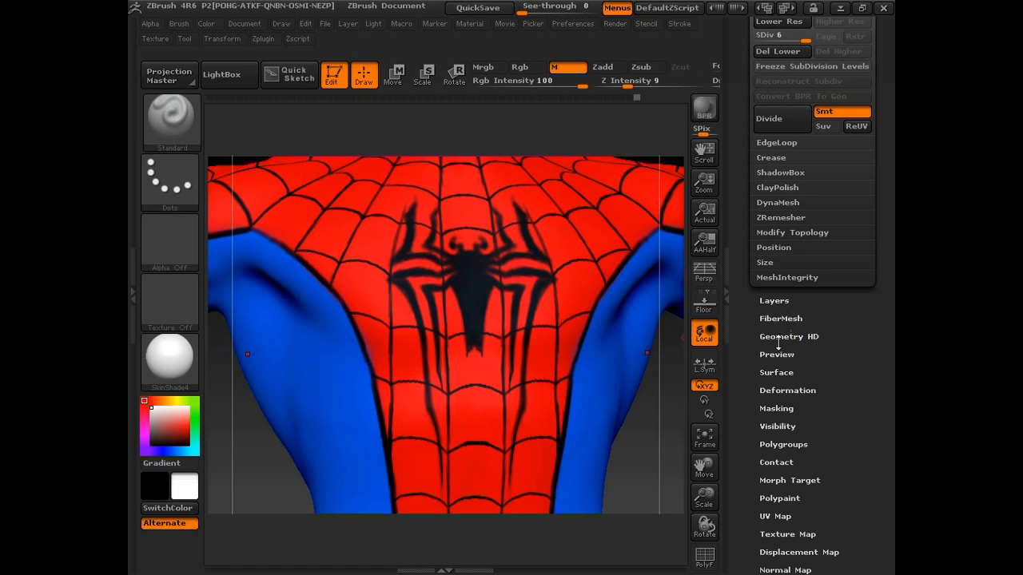
{"action": "left_click", "coordinate": [840, 7]}
{"action": "left_click", "coordinate": [426, 561]}
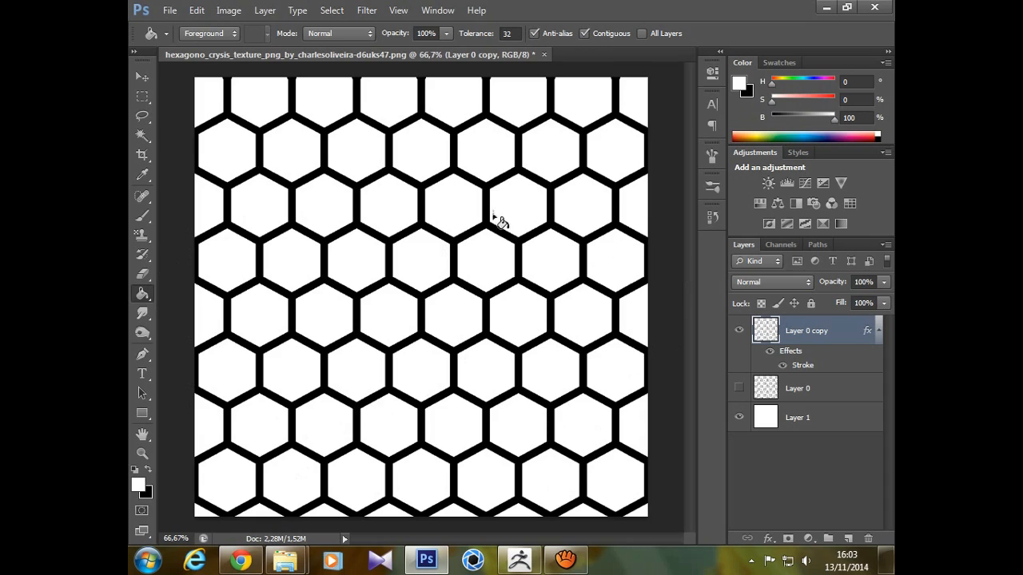
{"action": "left_click", "coordinate": [825, 8]}
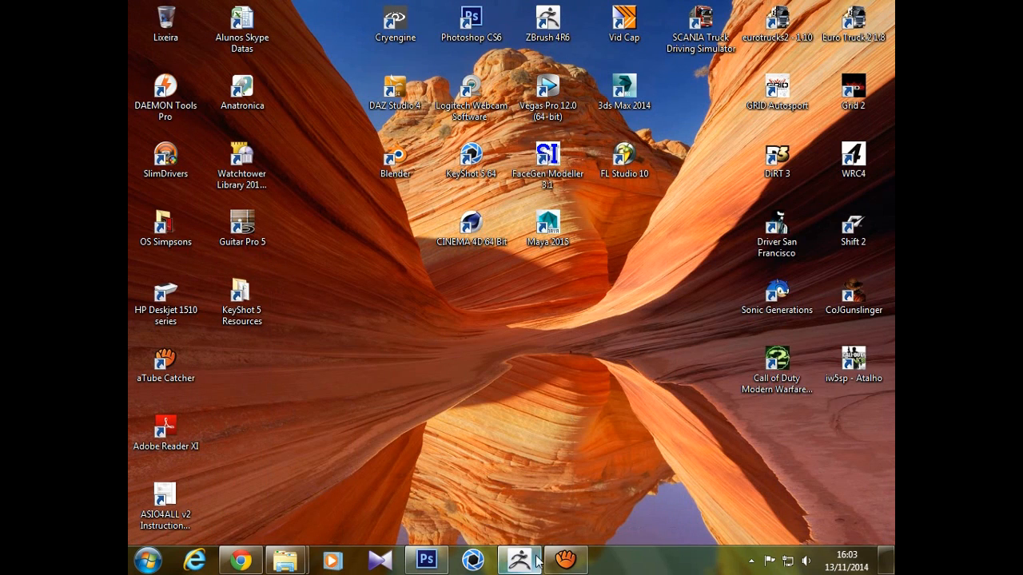
{"action": "left_click", "coordinate": [527, 561]}
Step: Turn on surface Noise for the model and bring up its noise settings
{"action": "mouse_move", "coordinate": [631, 420]}
{"action": "left_mouse_down"}
{"action": "mouse_move", "coordinate": [612, 436]}
{"action": "mouse_move", "coordinate": [619, 425]}
{"action": "mouse_move", "coordinate": [624, 460]}
{"action": "mouse_move", "coordinate": [561, 384]}
{"action": "mouse_move", "coordinate": [553, 390]}
{"action": "mouse_move", "coordinate": [567, 370]}
{"action": "mouse_move", "coordinate": [603, 373]}
{"action": "left_mouse_up"}
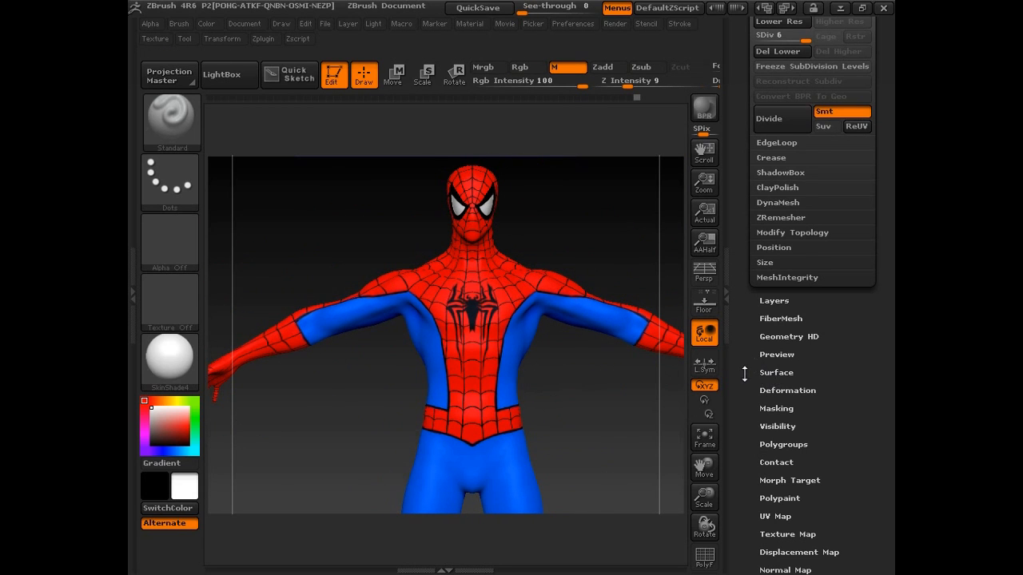
{"action": "left_click", "coordinate": [776, 373]}
{"action": "left_click_drag", "start_coordinate": [744, 309], "coordinate": [742, 392]}
{"action": "left_click", "coordinate": [768, 264]}
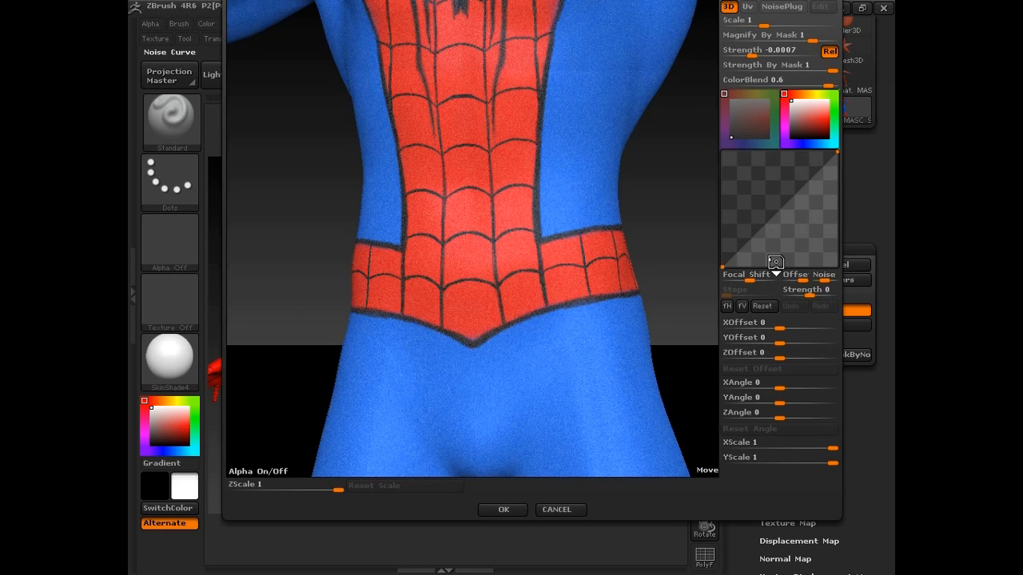
{"action": "left_click_drag", "start_coordinate": [613, 212], "coordinate": [612, 336]}
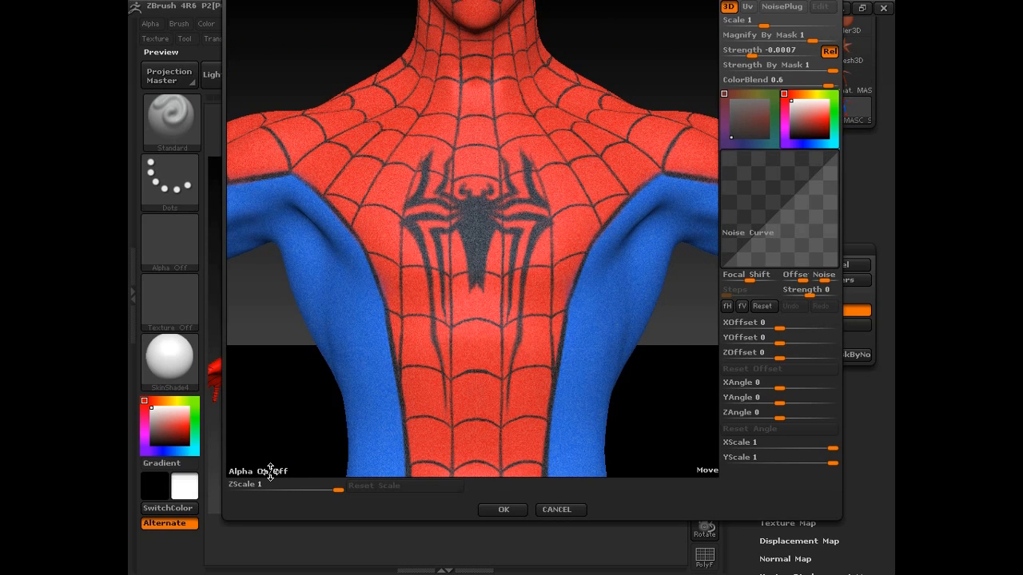
Step: Load the Hexagono 01 image from the ZBrush 4R6 ZAlphas folder as the noise alpha
{"action": "left_click", "coordinate": [270, 472]}
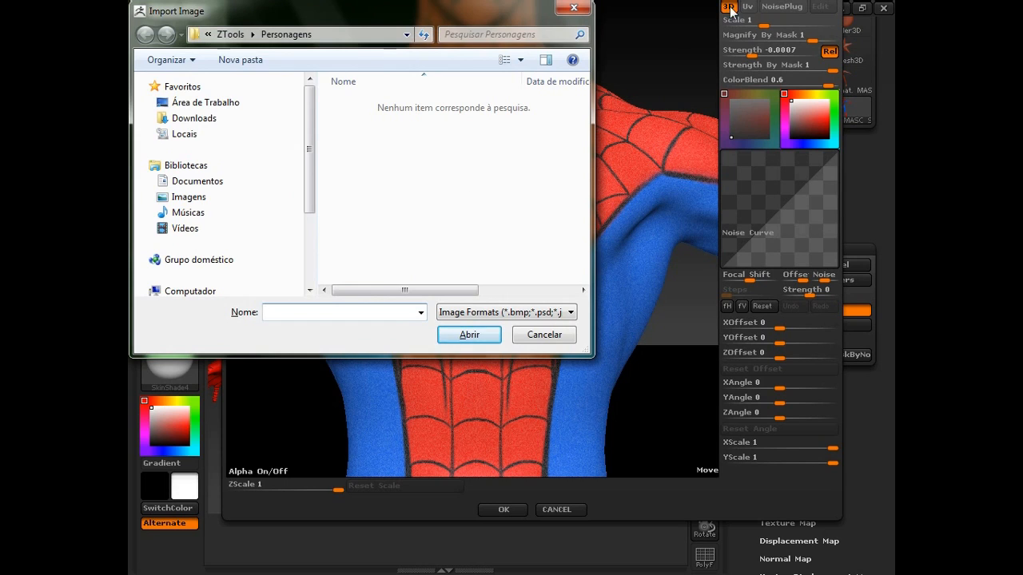
{"action": "left_click_drag", "start_coordinate": [311, 168], "coordinate": [308, 206]}
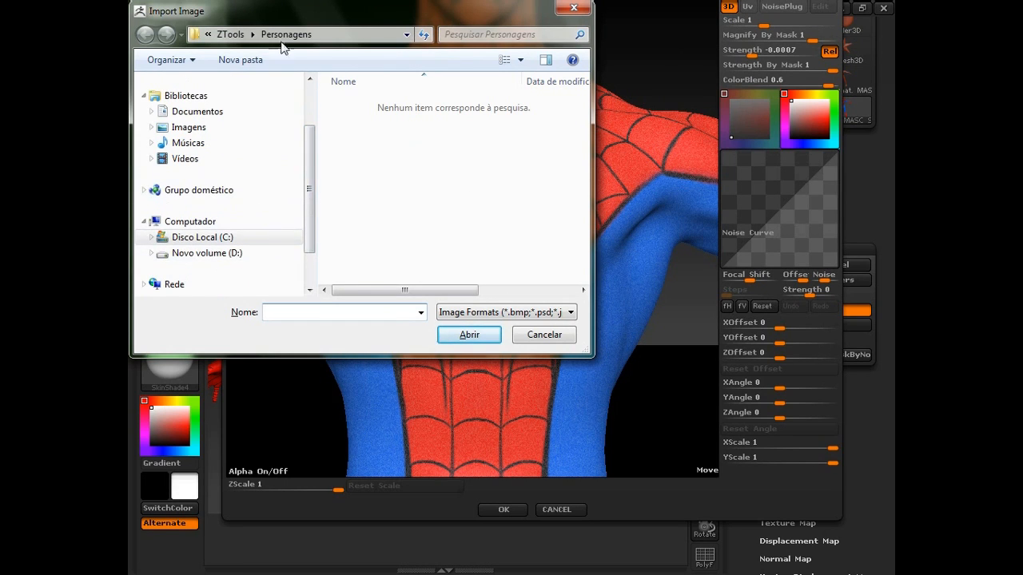
{"action": "left_click", "coordinate": [237, 36]}
{"action": "left_click", "coordinate": [297, 34]}
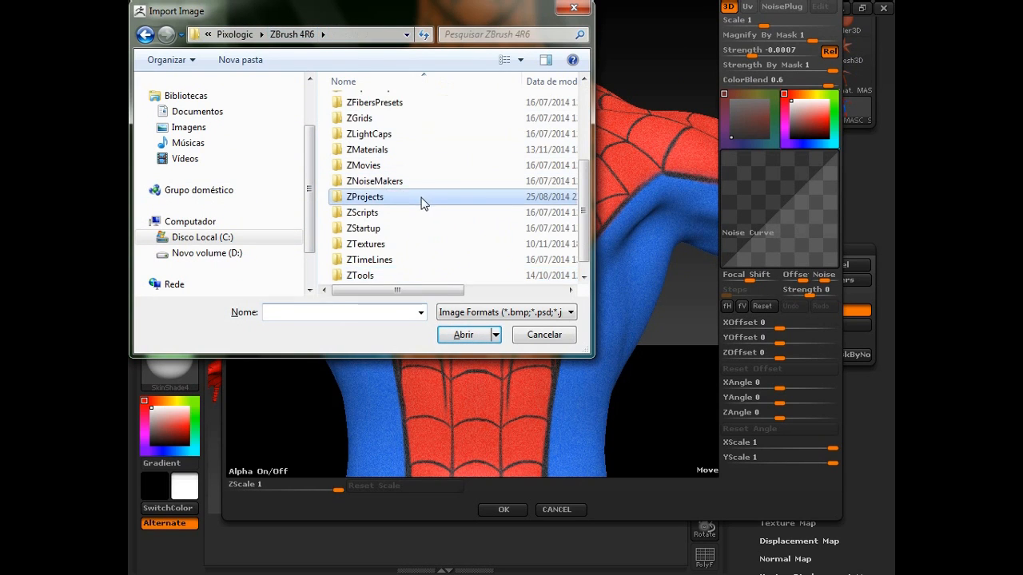
{"action": "scroll", "coordinate": [427, 204], "scroll_direction": "up", "scroll_amount": 3}
{"action": "double_click", "coordinate": [386, 168]}
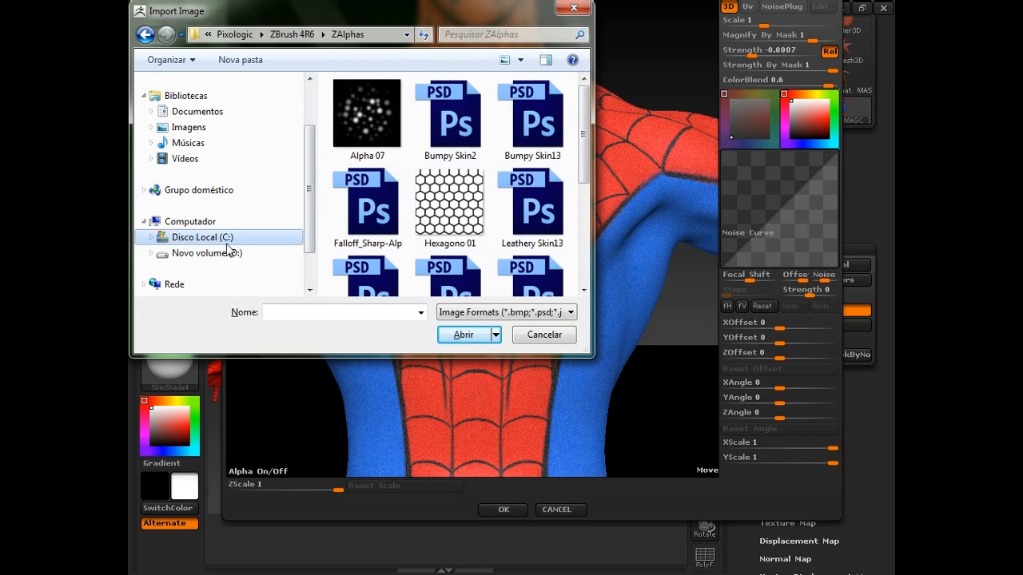
{"action": "left_click", "coordinate": [453, 216]}
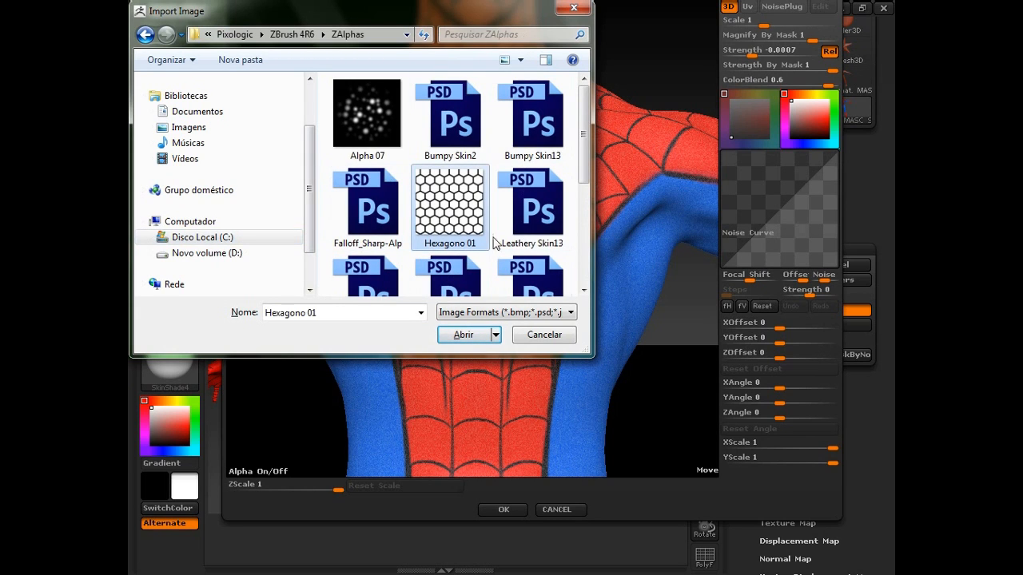
{"action": "left_click", "coordinate": [468, 336]}
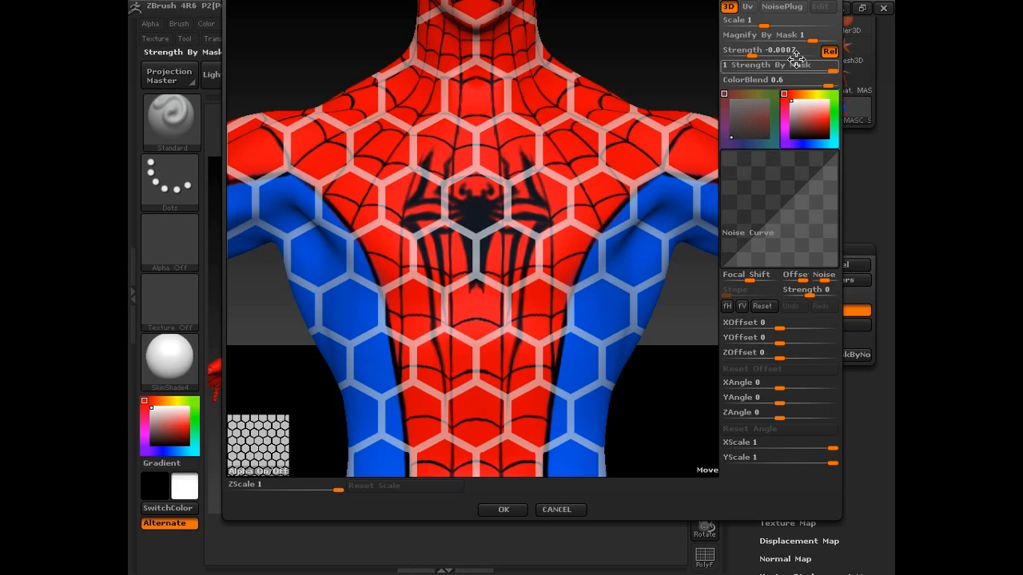
Step: Map the hexagon noise by UV instead of 3D and set its Scale to 0.0241
{"action": "left_click", "coordinate": [749, 7]}
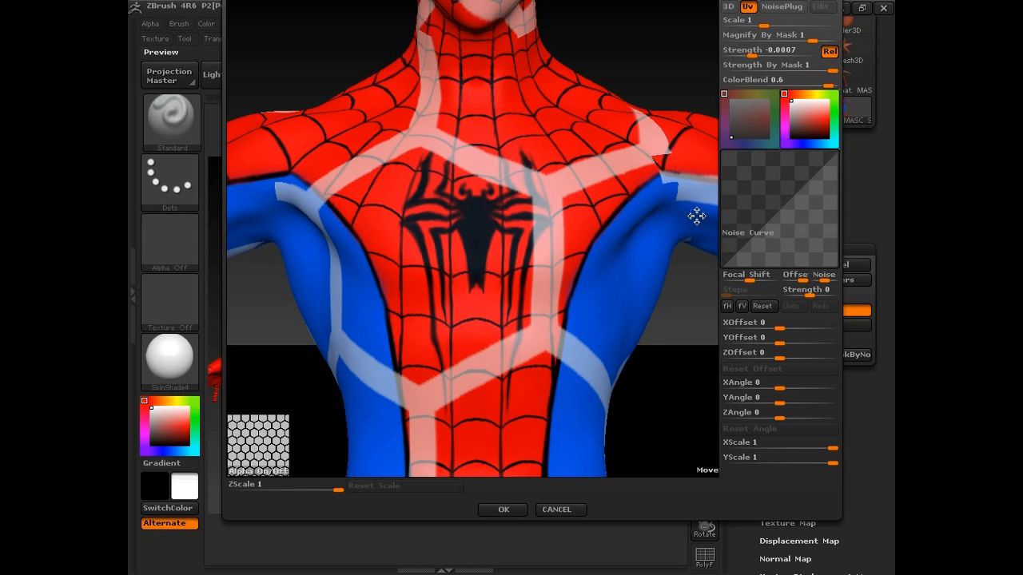
{"action": "left_click_drag", "start_coordinate": [624, 196], "coordinate": [625, 230], "text": "alt"}
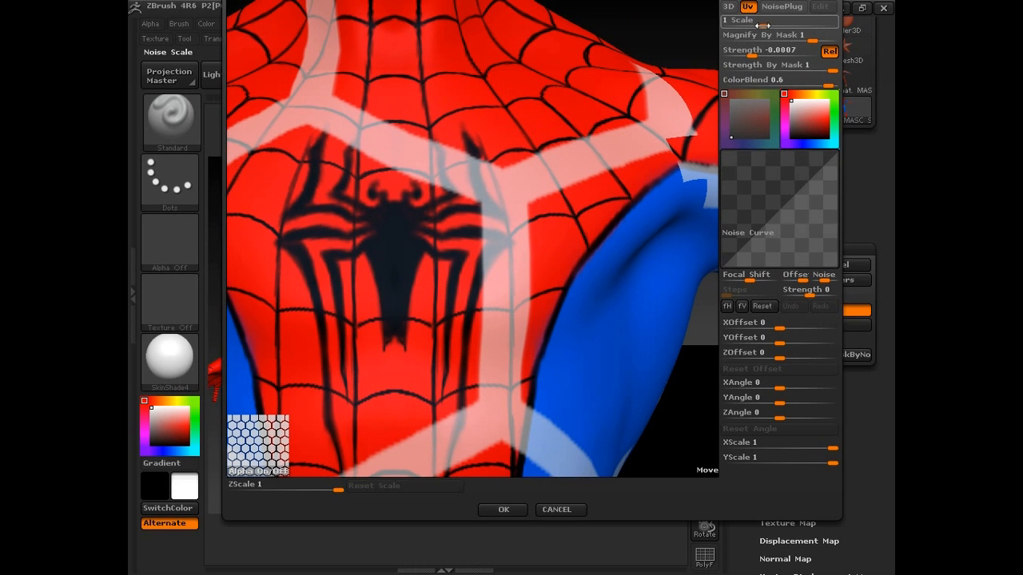
{"action": "left_click_drag", "start_coordinate": [762, 26], "coordinate": [746, 25]}
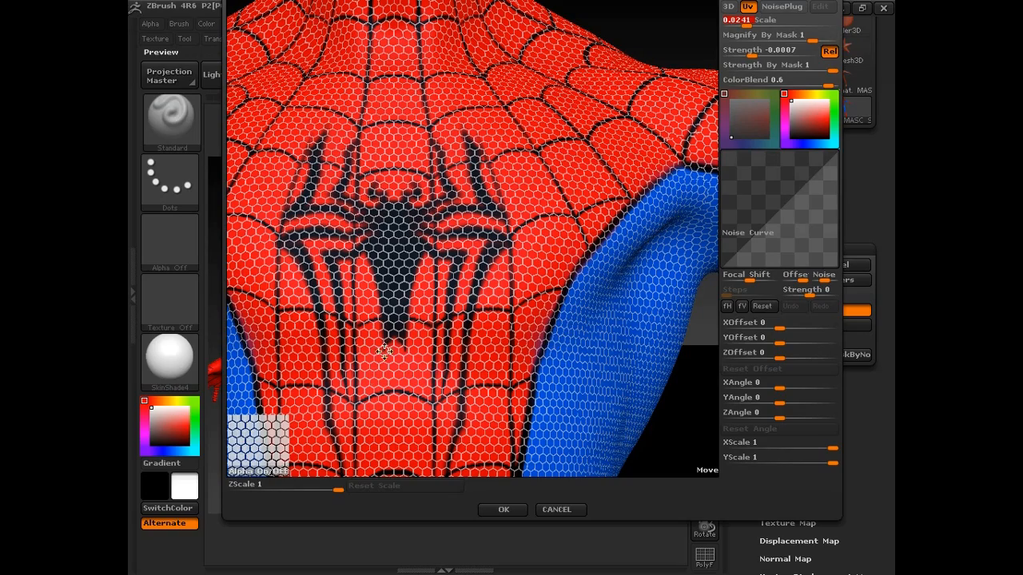
{"action": "left_click_drag", "start_coordinate": [585, 346], "coordinate": [463, 329]}
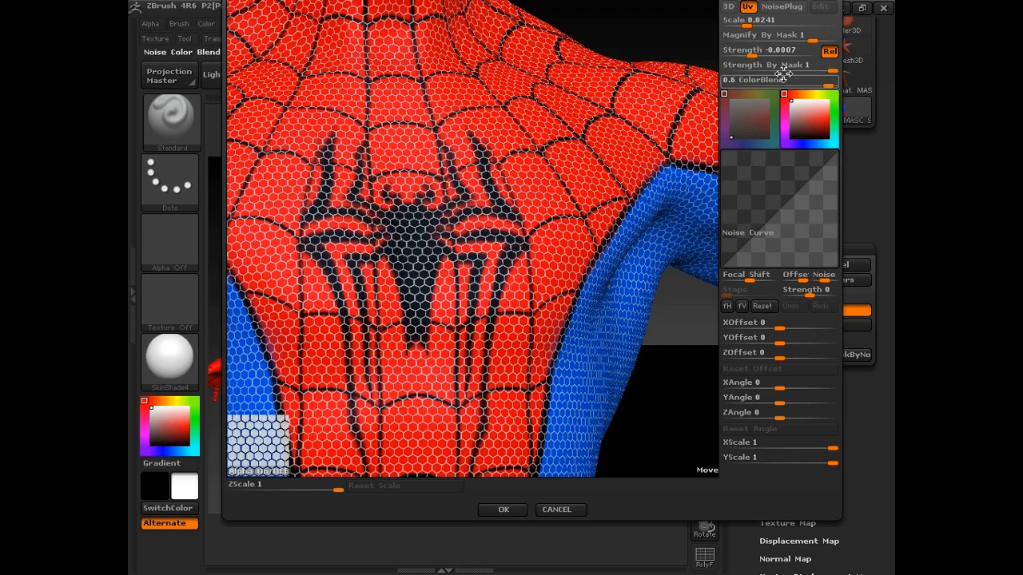
Step: Set the noise Strength to 0 and ColorBlend to 1, choose a light grey as the second noise colour, and accept the noise
{"action": "left_click_drag", "start_coordinate": [749, 54], "coordinate": [763, 53]}
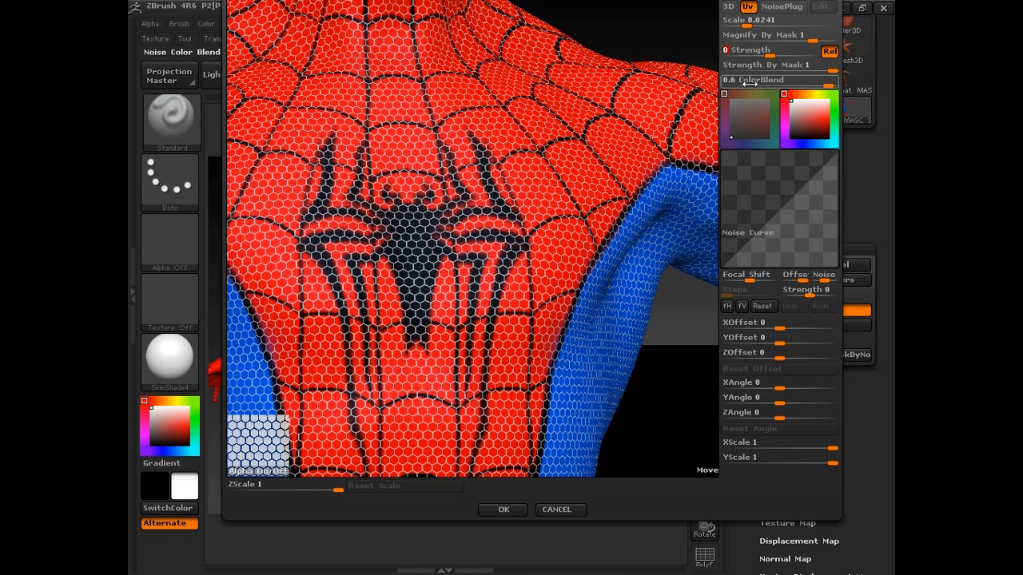
{"action": "left_click_drag", "start_coordinate": [832, 85], "coordinate": [837, 85]}
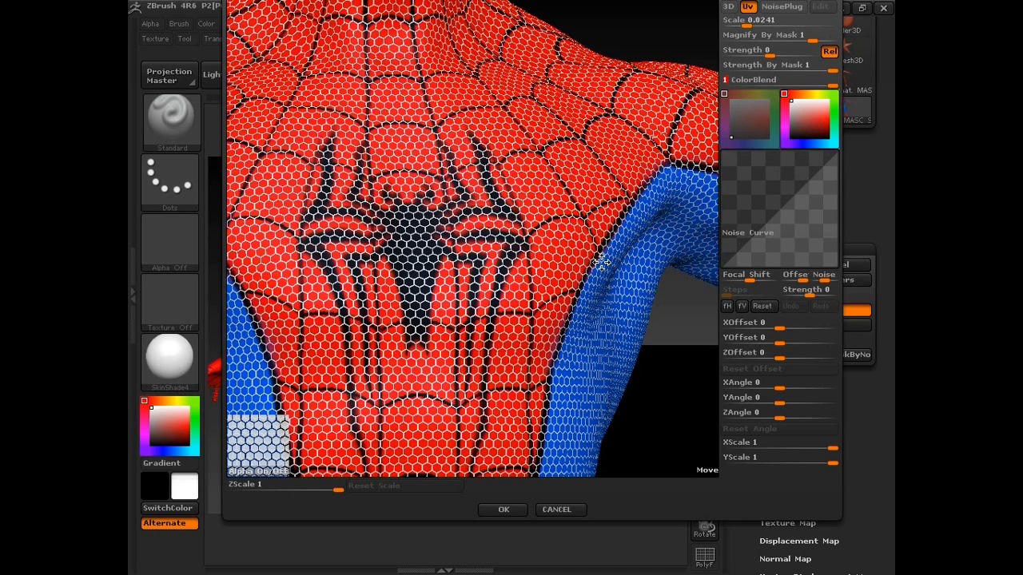
{"action": "left_click", "coordinate": [795, 110]}
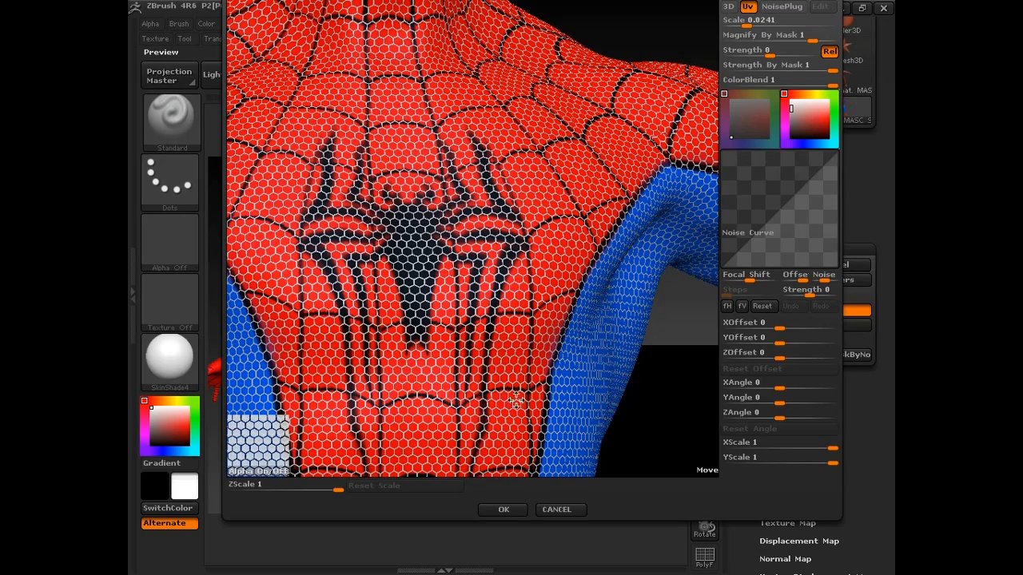
{"action": "left_click", "coordinate": [512, 510]}
{"action": "left_click_drag", "start_coordinate": [568, 385], "coordinate": [597, 378], "text": "alt"}
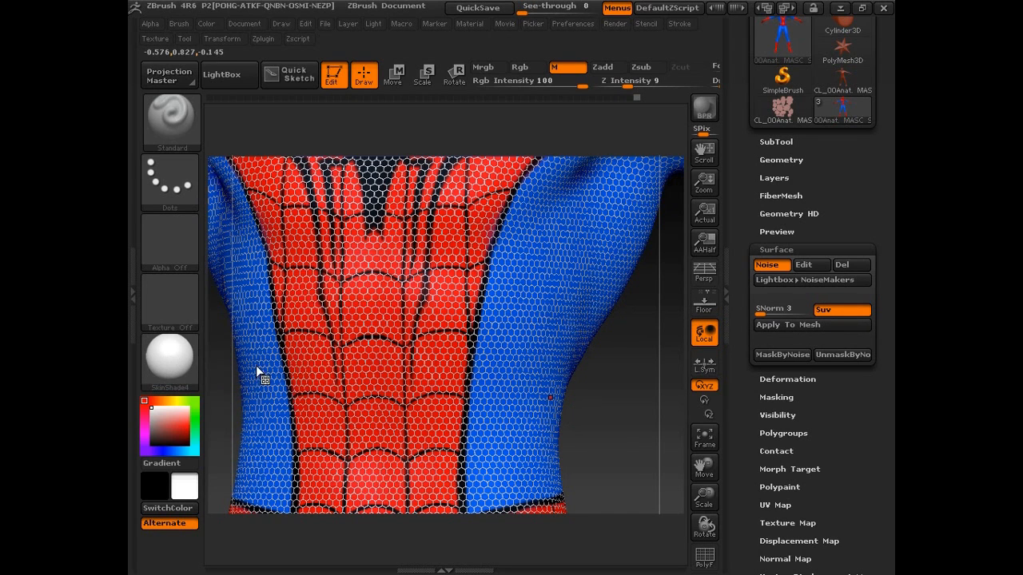
Step: Fill the whole object with BumpViewerMaterial and check the hexagon relief on the torso against the Color Bump setting
{"action": "left_click", "coordinate": [168, 356]}
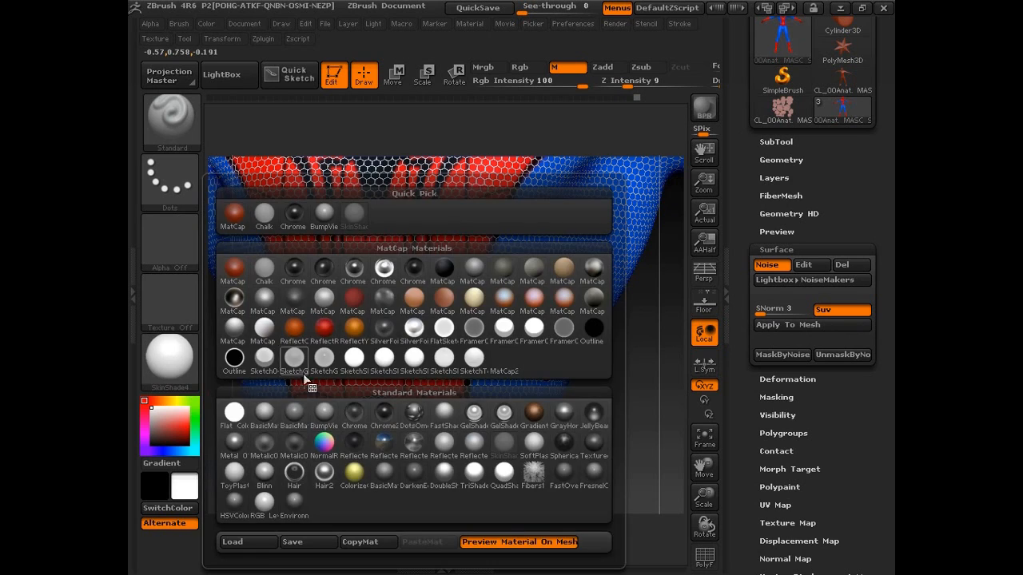
{"action": "left_click", "coordinate": [325, 414]}
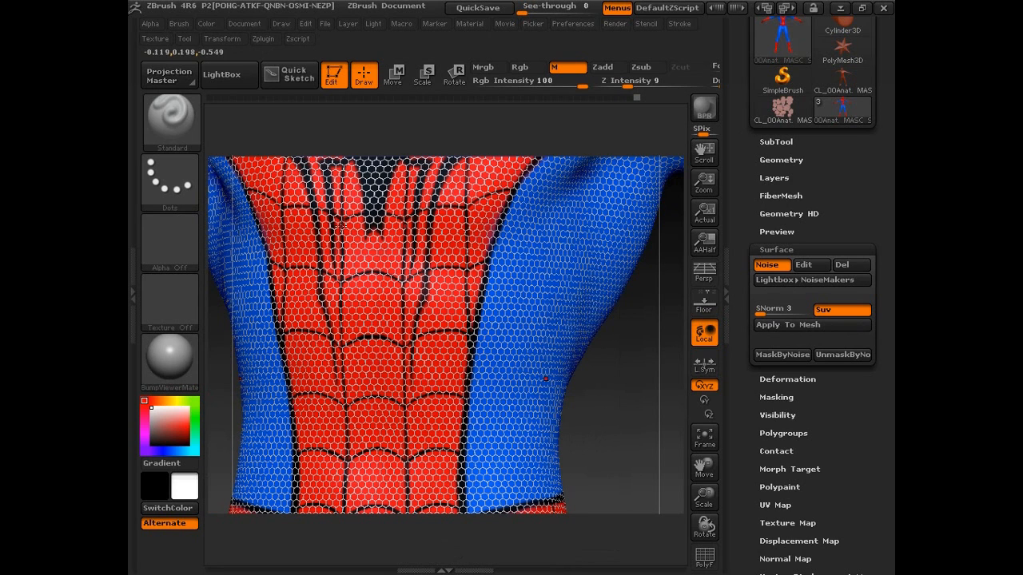
{"action": "left_click", "coordinate": [211, 24]}
{"action": "left_click", "coordinate": [248, 302]}
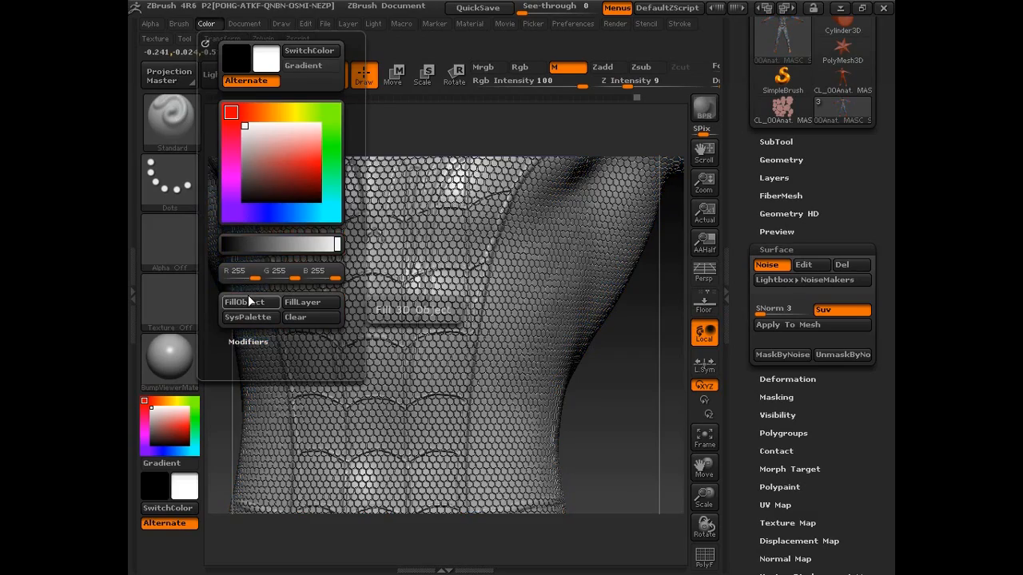
{"action": "right_click_drag", "start_coordinate": [555, 295], "coordinate": [491, 327]}
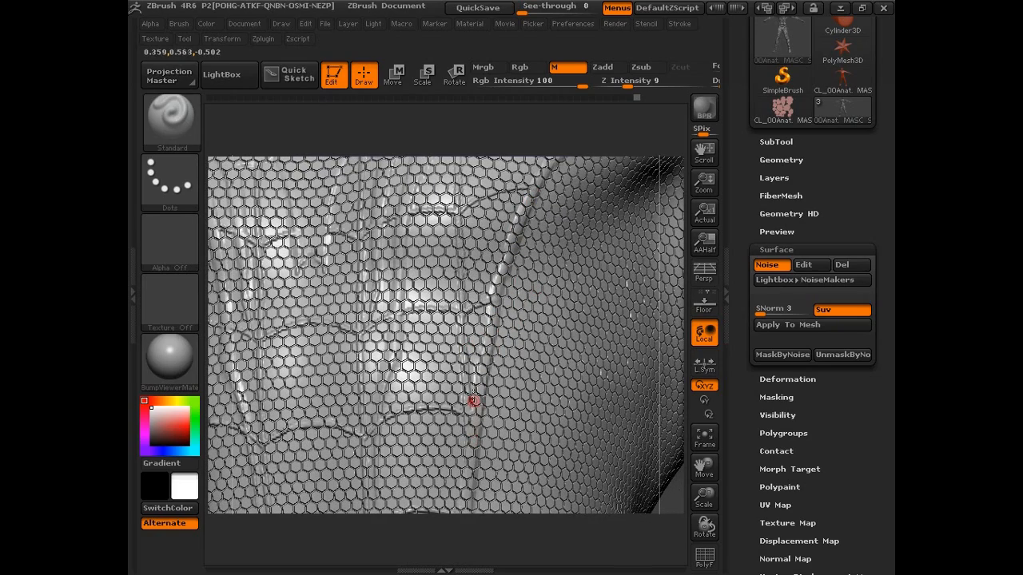
{"action": "right_click_drag", "start_coordinate": [501, 342], "coordinate": [534, 369], "text": "ctrl"}
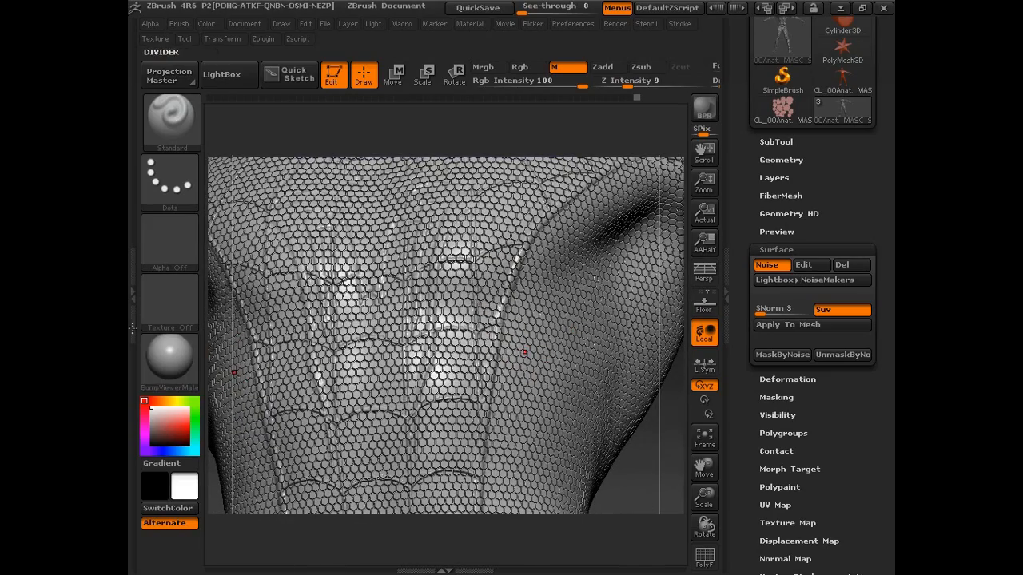
{"action": "left_click", "coordinate": [134, 324]}
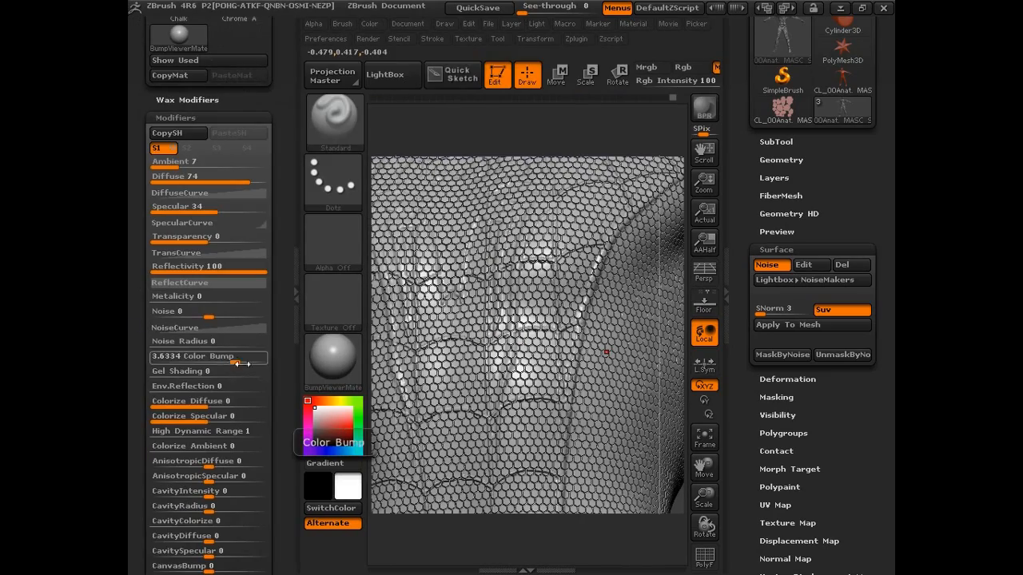
{"action": "left_click", "coordinate": [295, 326]}
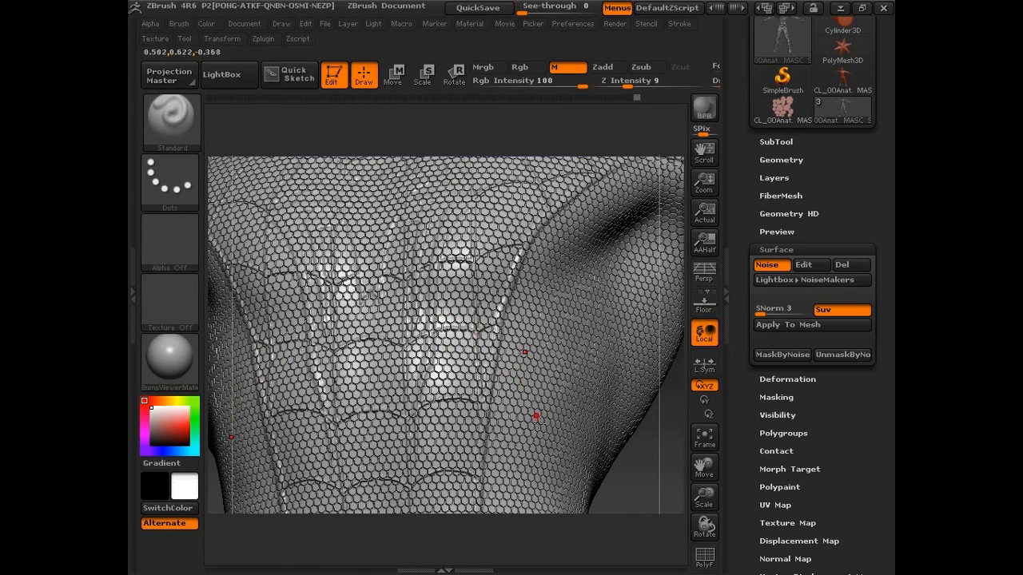
Step: Edit the surface noise again and set its ColorBlend to 0.4951
{"action": "left_click", "coordinate": [807, 265]}
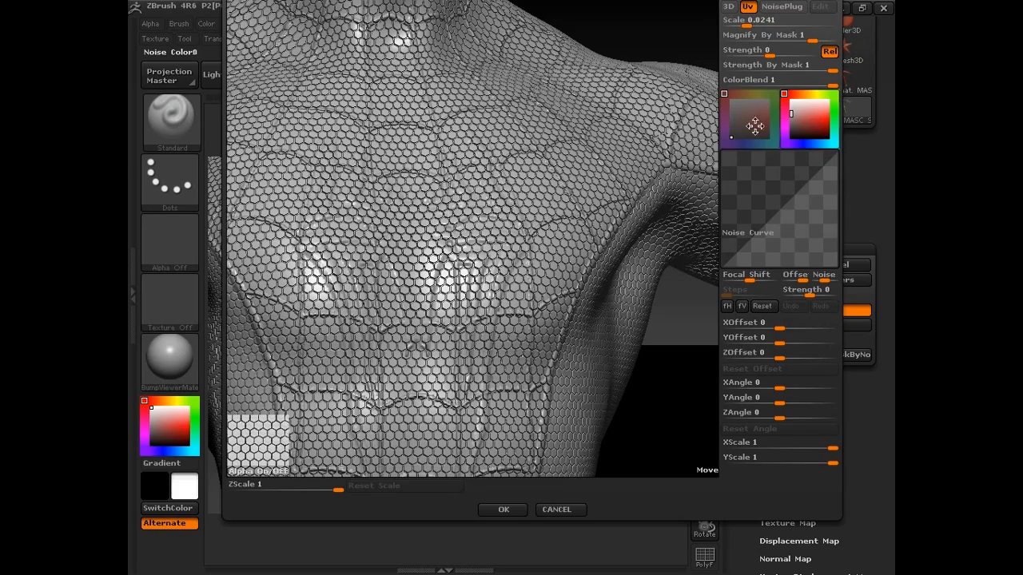
{"action": "mouse_move", "coordinate": [569, 214]}
{"action": "left_mouse_down"}
{"action": "mouse_move", "coordinate": [529, 320]}
{"action": "mouse_move", "coordinate": [608, 240]}
{"action": "mouse_move", "coordinate": [570, 203]}
{"action": "mouse_move", "coordinate": [579, 181]}
{"action": "left_mouse_up"}
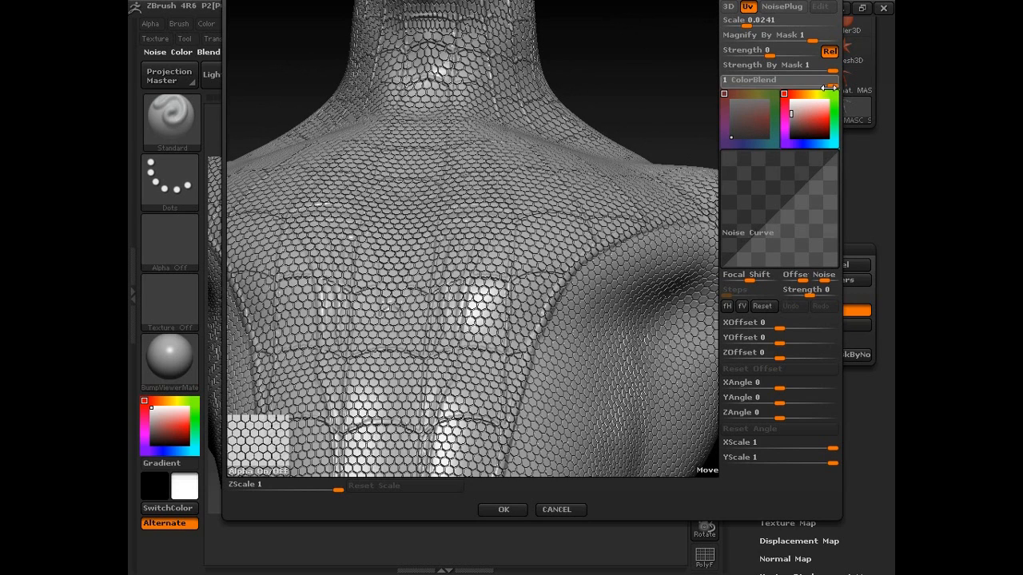
{"action": "left_click_drag", "start_coordinate": [829, 88], "coordinate": [826, 87]}
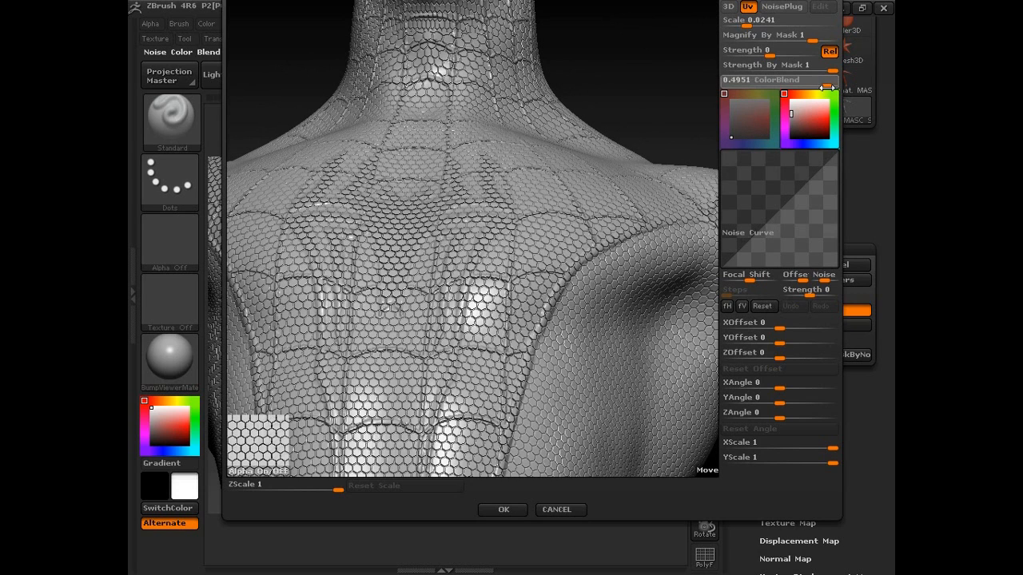
{"action": "left_click", "coordinate": [769, 81]}
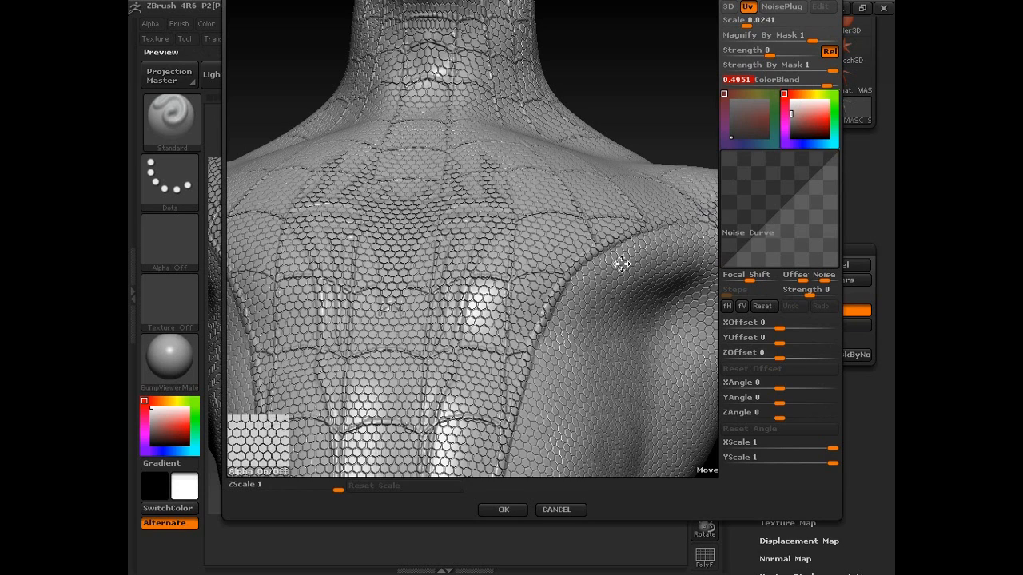
Step: Set the noise ColorBlend to 0.3699 and check the hexagon relief on the torso and flank in the preview
{"action": "left_click_drag", "start_coordinate": [827, 86], "coordinate": [823, 86]}
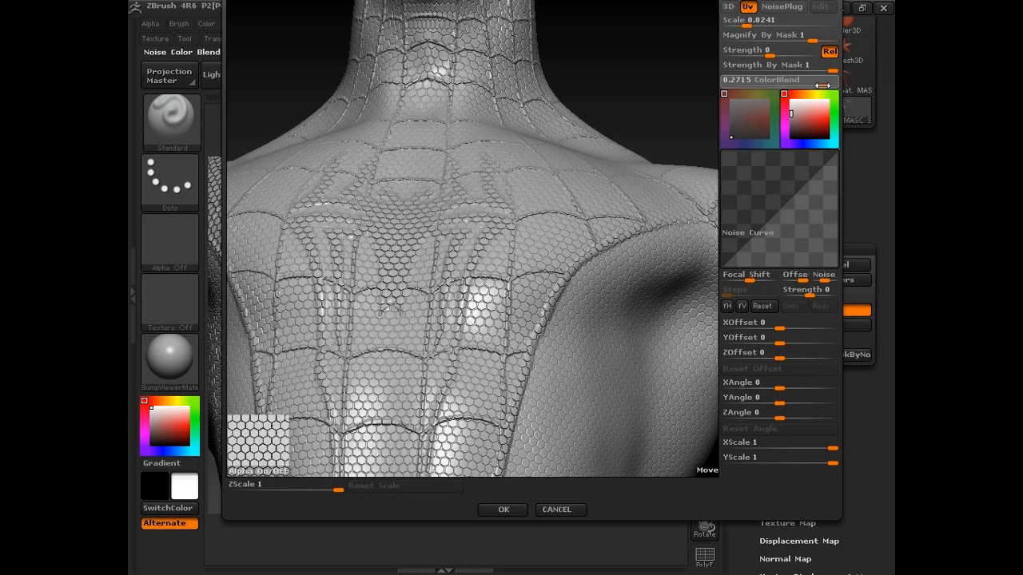
{"action": "left_click_drag", "start_coordinate": [824, 85], "coordinate": [825, 85]}
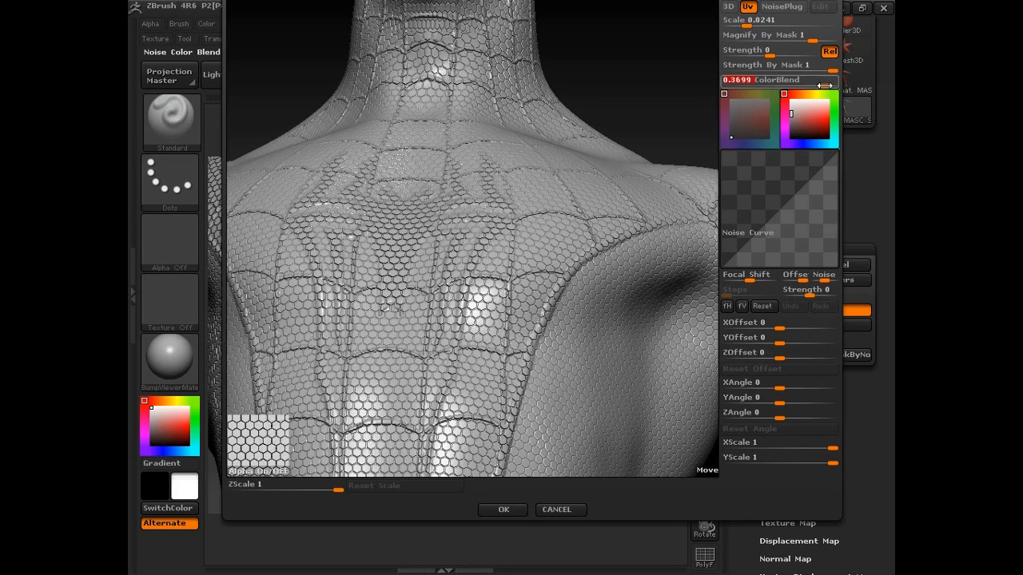
{"action": "left_click_drag", "start_coordinate": [569, 274], "coordinate": [527, 320]}
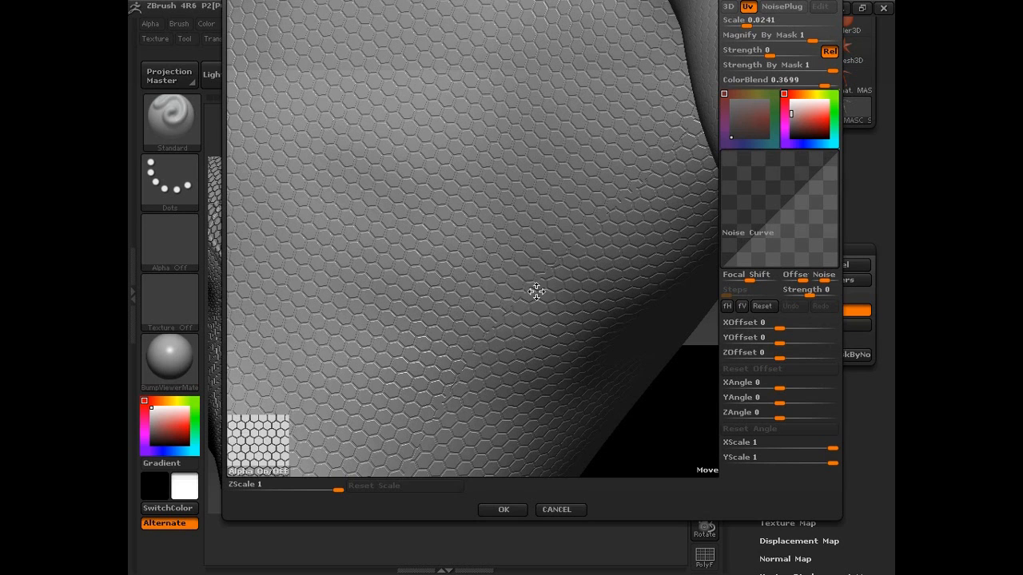
{"action": "left_click_drag", "start_coordinate": [517, 296], "coordinate": [528, 243]}
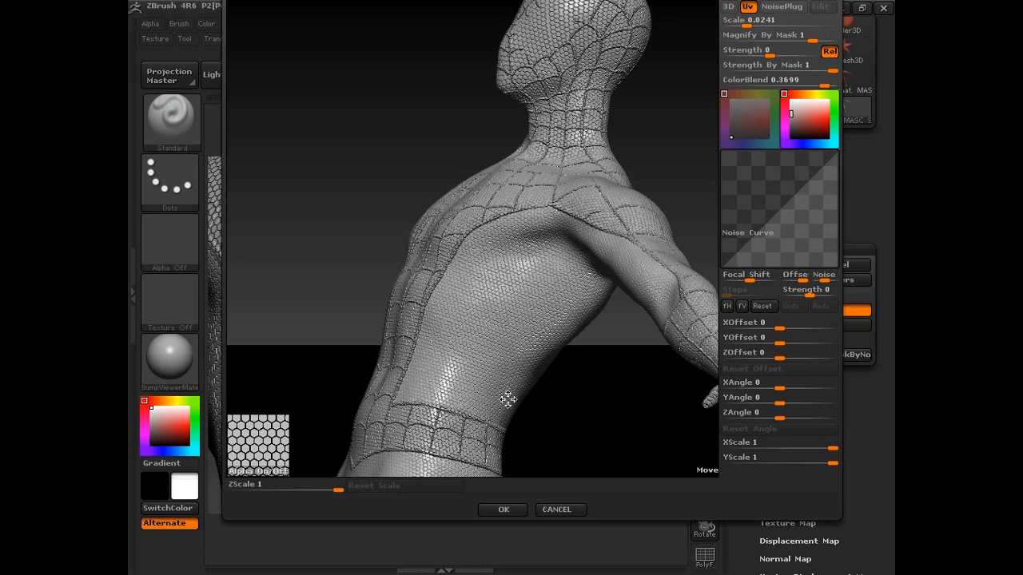
{"action": "left_click_drag", "start_coordinate": [454, 271], "coordinate": [448, 231]}
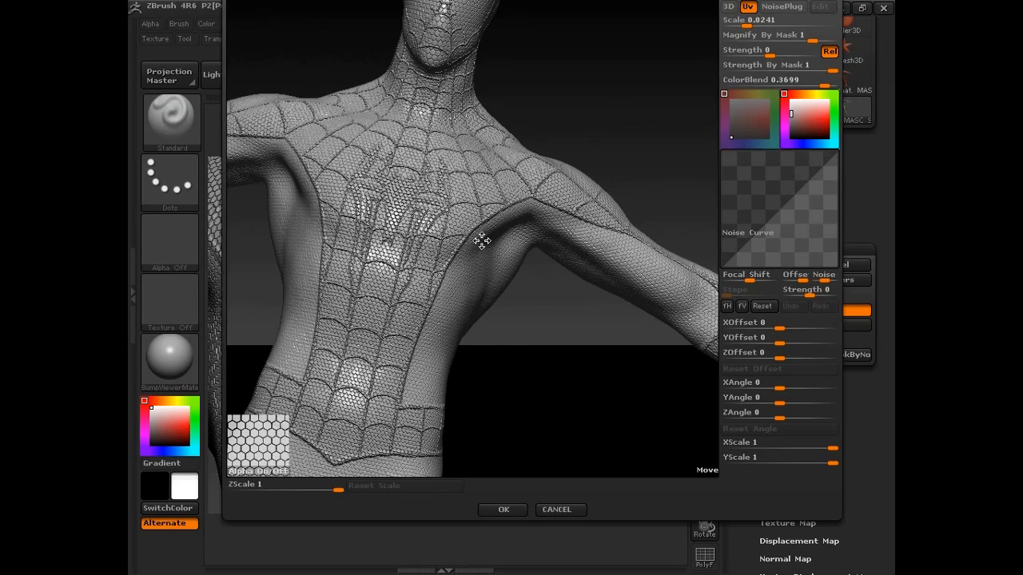
{"action": "mouse_move", "coordinate": [476, 209]}
{"action": "left_mouse_down"}
{"action": "mouse_move", "coordinate": [504, 214]}
{"action": "mouse_move", "coordinate": [486, 217]}
{"action": "mouse_move", "coordinate": [421, 183]}
{"action": "mouse_move", "coordinate": [479, 210]}
{"action": "left_mouse_up"}
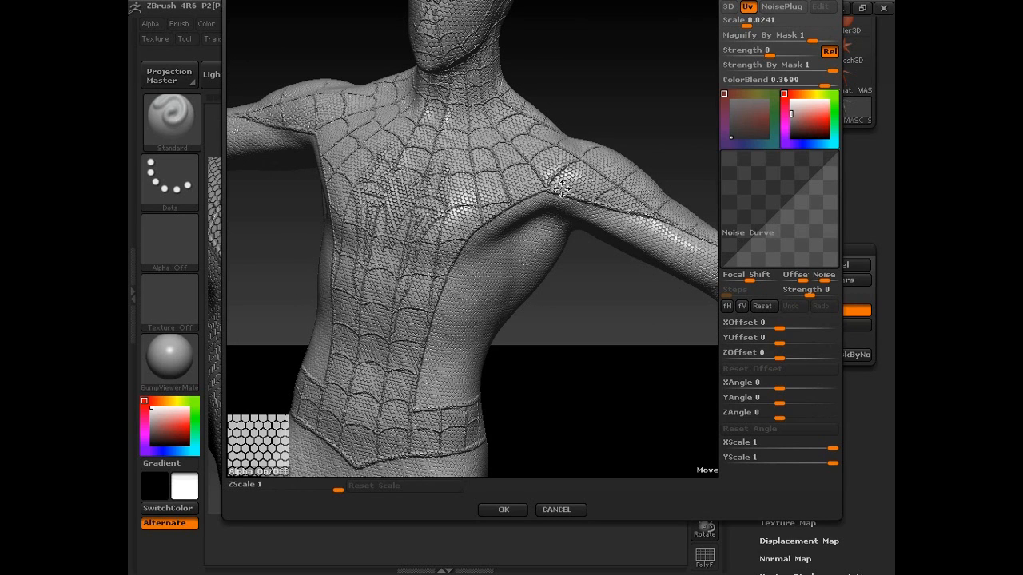
Step: Try 3D mapping for the hexagon noise, comparing it on the flank and the webbed areas, and restore the Uv mapping
{"action": "left_click", "coordinate": [730, 7]}
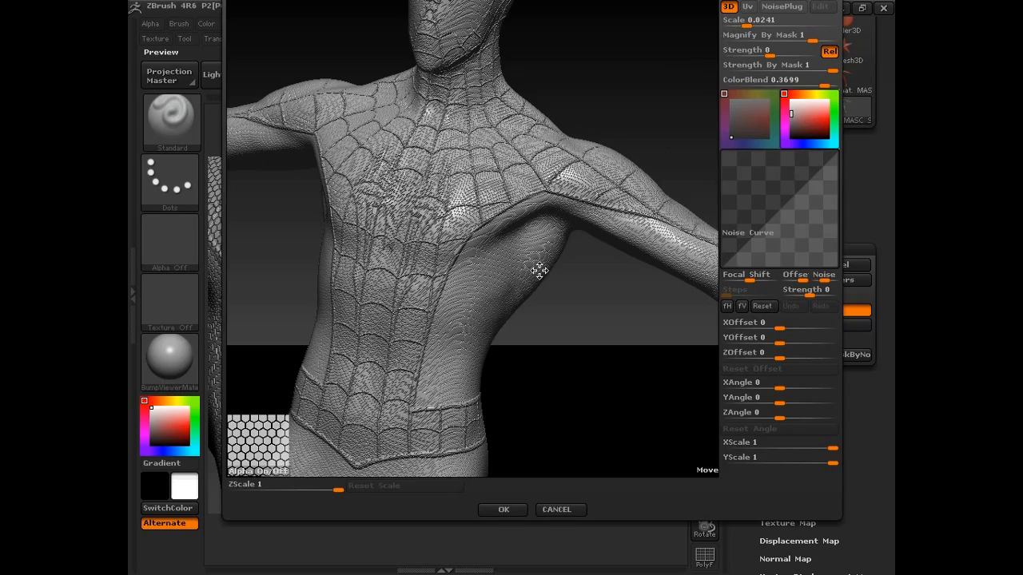
{"action": "left_click_drag", "start_coordinate": [505, 262], "coordinate": [495, 372], "text": "alt"}
{"action": "left_click_drag", "start_coordinate": [491, 296], "coordinate": [499, 316]}
{"action": "left_click_drag", "start_coordinate": [496, 245], "coordinate": [502, 284], "text": "alt"}
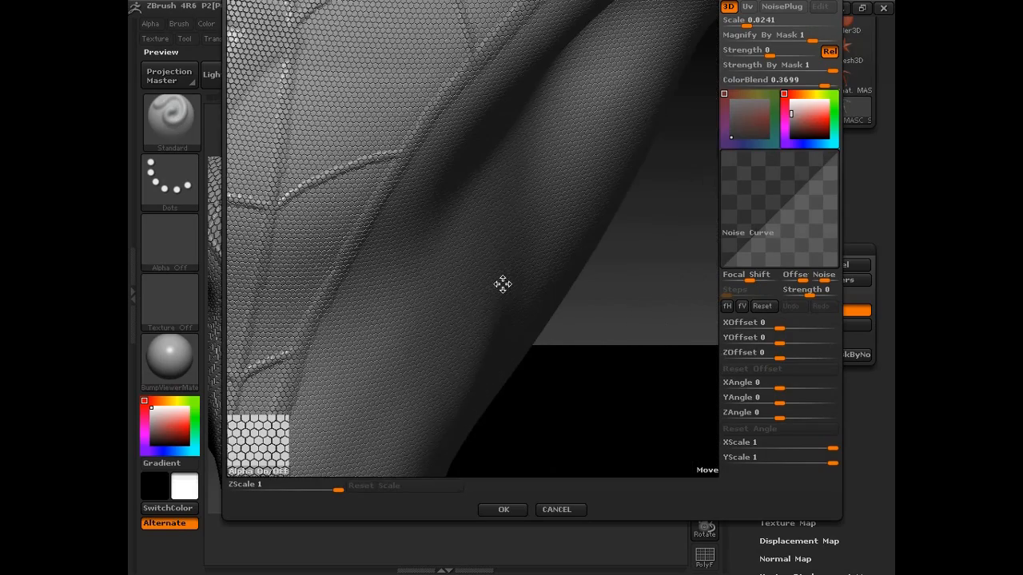
{"action": "left_click_drag", "start_coordinate": [467, 224], "coordinate": [429, 162]}
{"action": "mouse_move", "coordinate": [365, 149]}
{"action": "left_mouse_down"}
{"action": "mouse_move", "coordinate": [360, 160]}
{"action": "mouse_move", "coordinate": [356, 146]}
{"action": "left_mouse_up"}
{"action": "left_click_drag", "start_coordinate": [419, 127], "coordinate": [423, 183]}
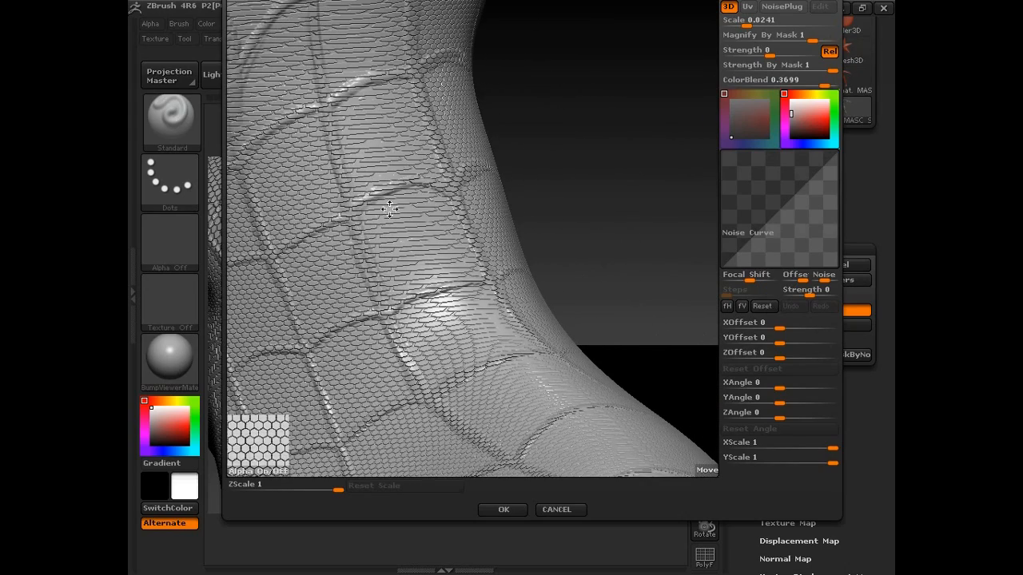
{"action": "left_click", "coordinate": [748, 7]}
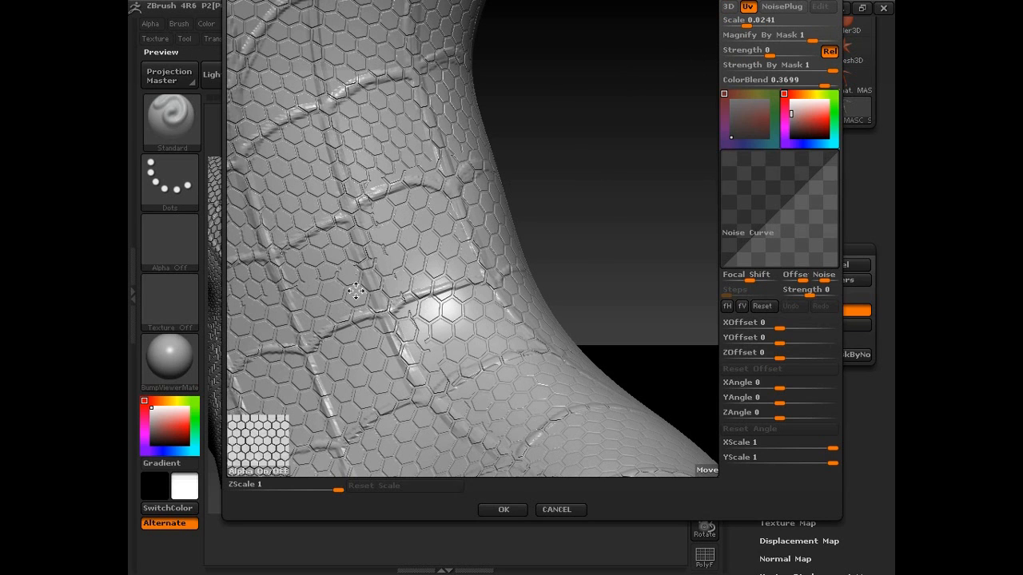
Step: Examine the UV-mapped hexagons around the belt, hips and chest, and accept the surface noise
{"action": "left_click_drag", "start_coordinate": [400, 248], "coordinate": [394, 200], "text": "alt"}
{"action": "left_click_drag", "start_coordinate": [397, 318], "coordinate": [471, 224]}
{"action": "left_click_drag", "start_coordinate": [526, 257], "coordinate": [523, 321], "text": "alt"}
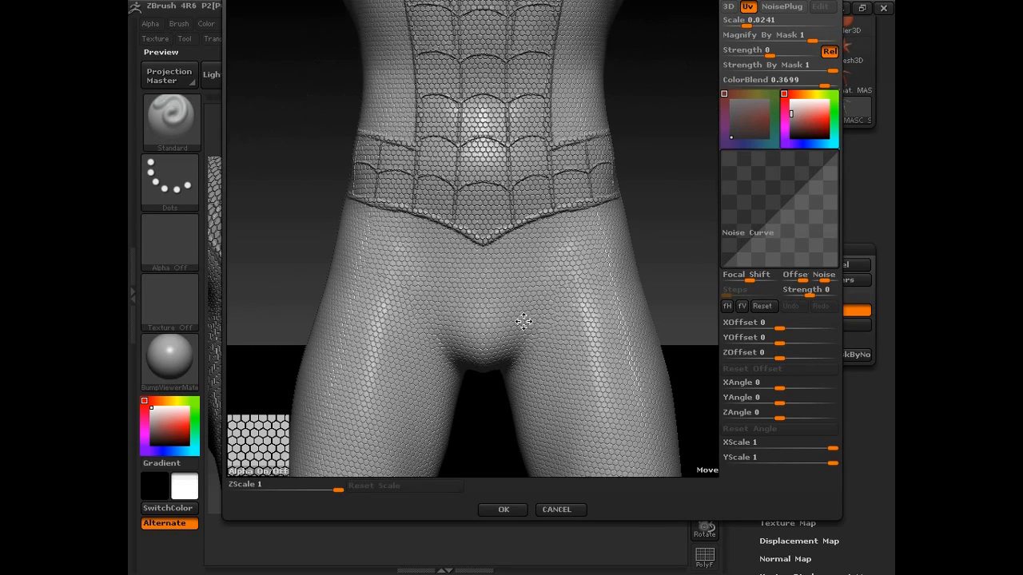
{"action": "left_click_drag", "start_coordinate": [531, 201], "coordinate": [392, 347], "text": "alt"}
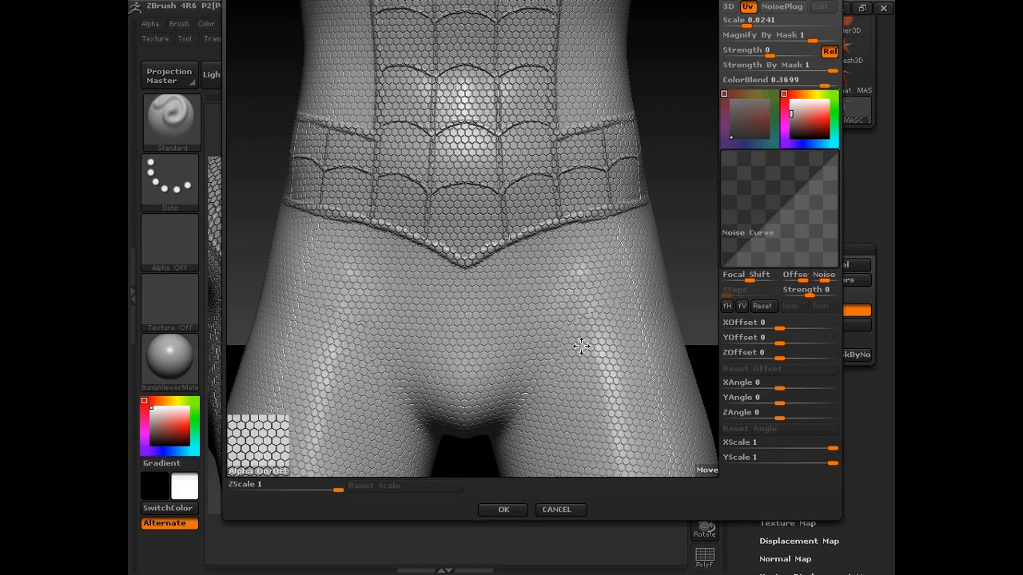
{"action": "mouse_move", "coordinate": [590, 205]}
{"action": "left_mouse_down", "text": "alt"}
{"action": "mouse_move", "coordinate": [596, 308]}
{"action": "mouse_move", "coordinate": [580, 194]}
{"action": "left_mouse_up", "text": "alt"}
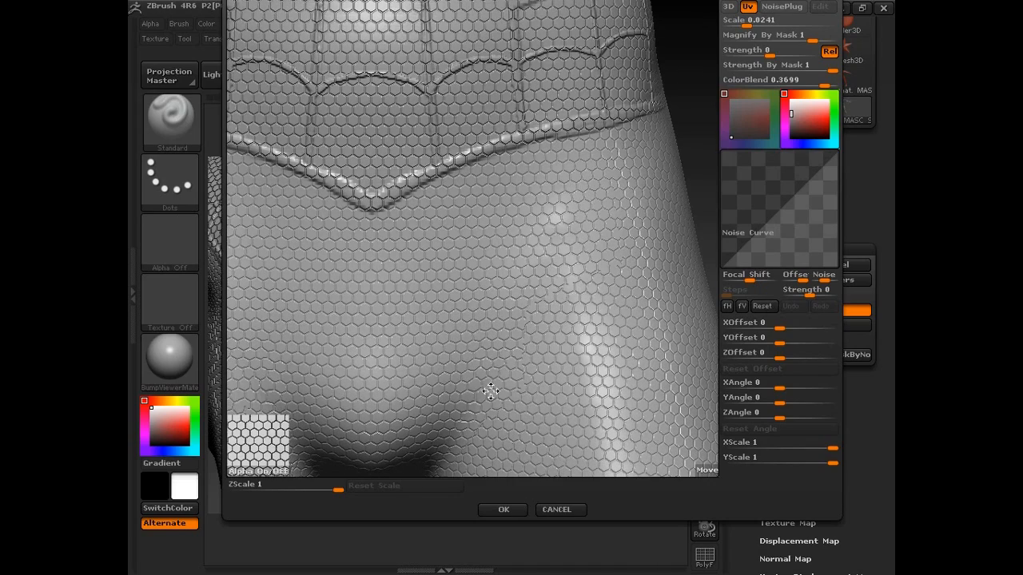
{"action": "left_click_drag", "start_coordinate": [597, 252], "coordinate": [593, 309], "text": "alt"}
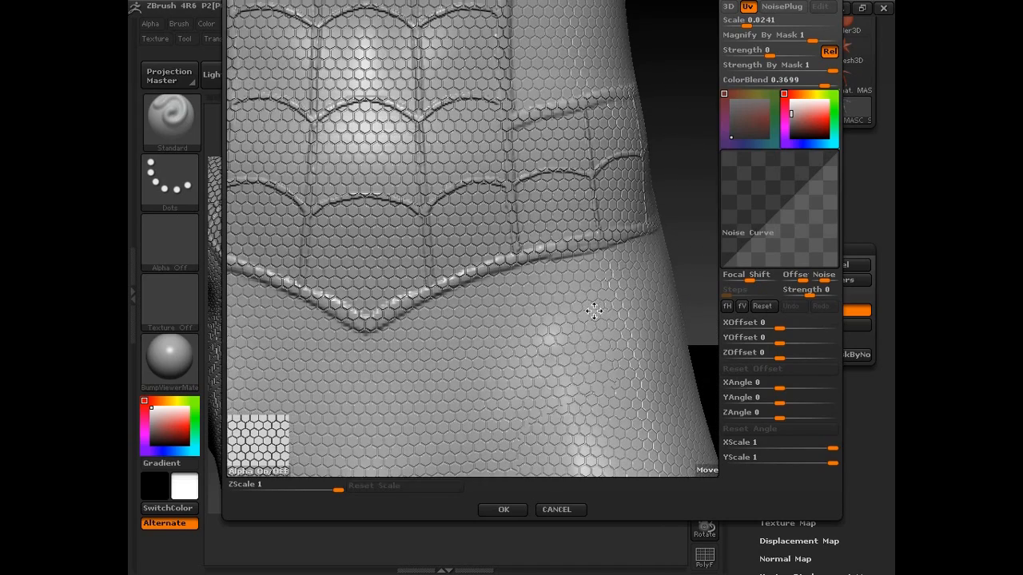
{"action": "left_click_drag", "start_coordinate": [482, 252], "coordinate": [595, 245], "text": "alt"}
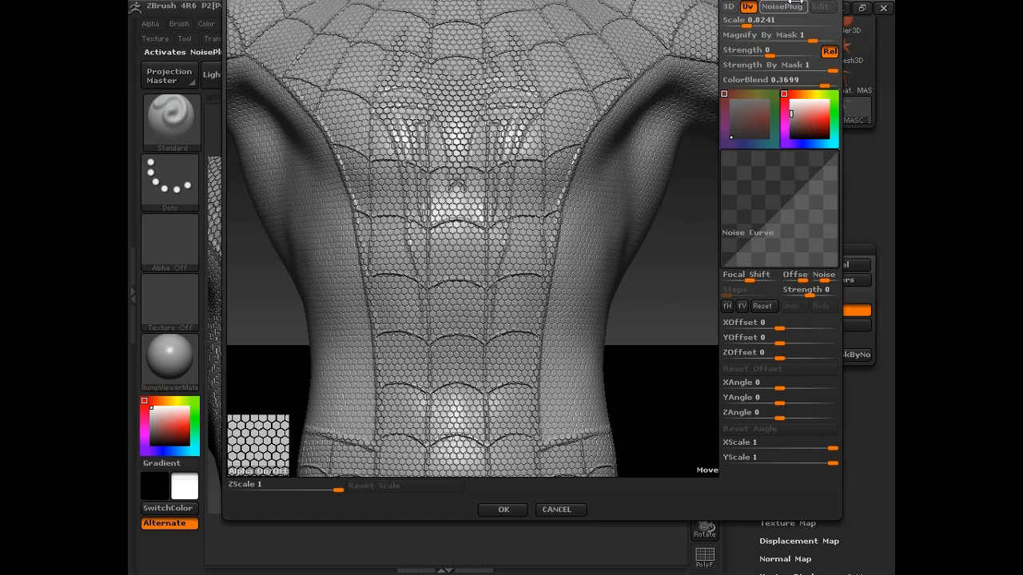
{"action": "left_click", "coordinate": [503, 510]}
{"action": "left_click", "coordinate": [805, 323]}
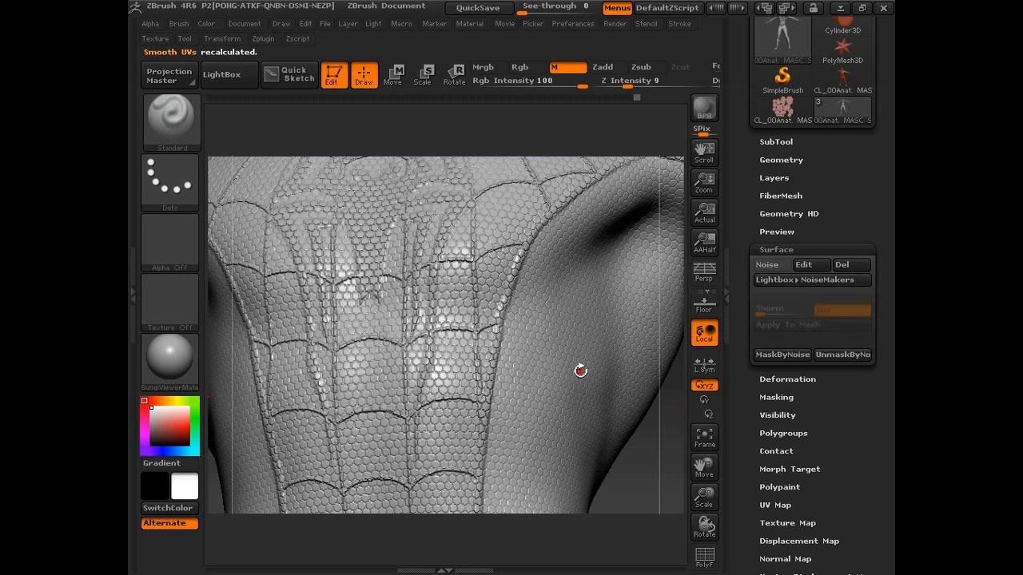
Step: Examine the hexagon and web relief on the model's chest and abdomen from several angles, dismissing the smoothing-brush note
{"action": "right_click_drag", "start_coordinate": [576, 350], "coordinate": [587, 377]}
{"action": "right_click", "coordinate": [532, 374], "text": "shift"}
{"action": "left_click", "coordinate": [505, 379]}
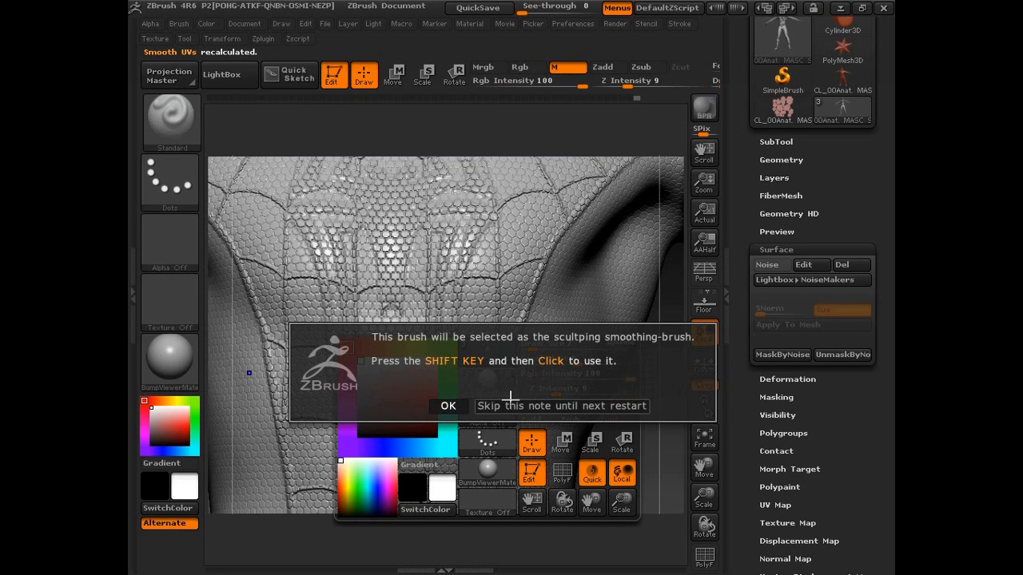
{"action": "left_click", "coordinate": [451, 406]}
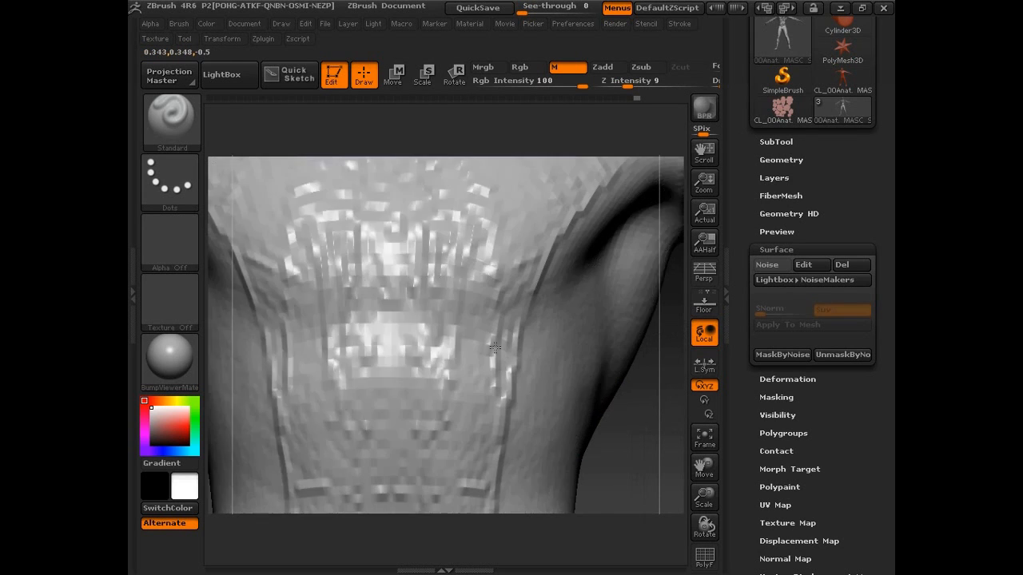
{"action": "right_click_drag", "start_coordinate": [519, 327], "coordinate": [491, 354]}
{"action": "right_click", "coordinate": [490, 354]}
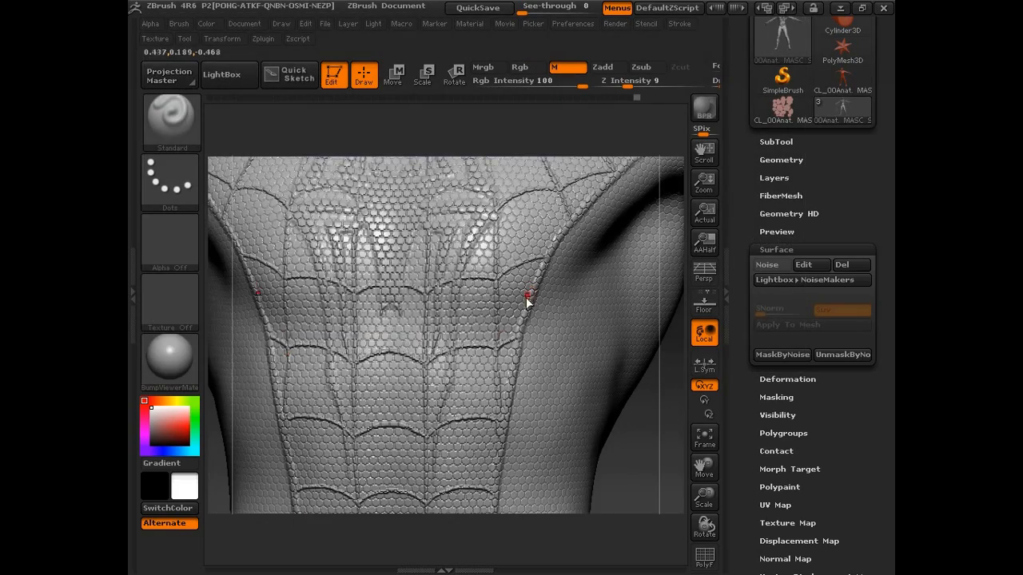
{"action": "right_click_drag", "start_coordinate": [486, 367], "coordinate": [521, 422]}
{"action": "right_click_drag", "start_coordinate": [465, 352], "coordinate": [416, 360]}
{"action": "right_click_drag", "start_coordinate": [497, 367], "coordinate": [501, 367]}
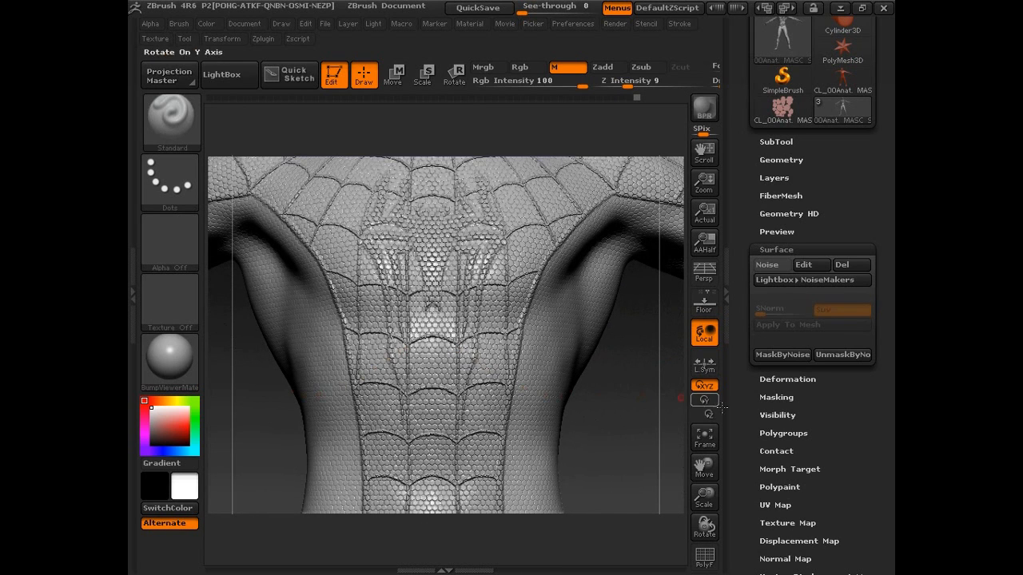
Step: Open the model's Texture Map settings and clone the red and blue suit texture into the texture palette
{"action": "left_click_drag", "start_coordinate": [731, 439], "coordinate": [736, 356]}
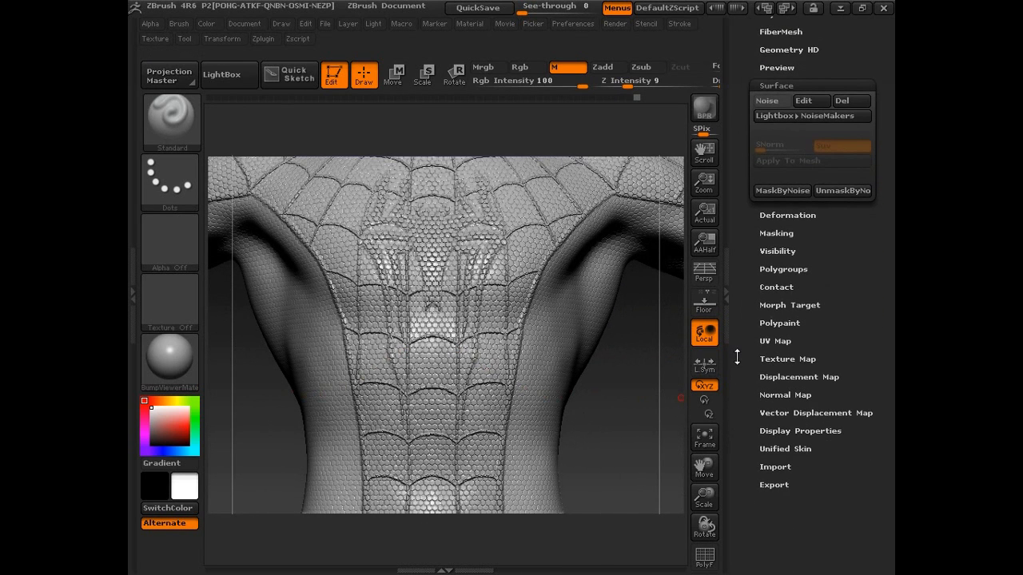
{"action": "left_click", "coordinate": [792, 358]}
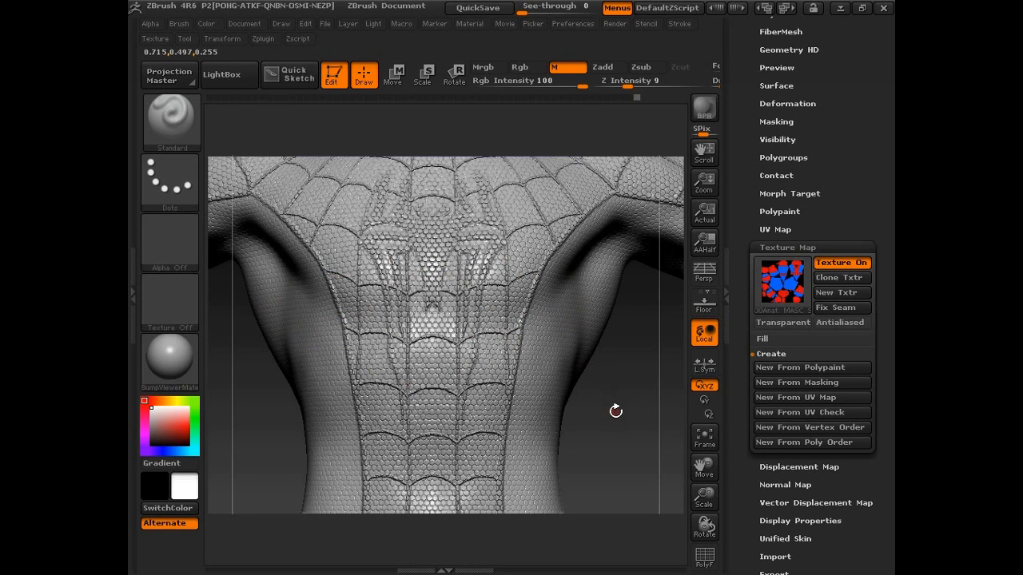
{"action": "left_click_drag", "start_coordinate": [590, 401], "coordinate": [593, 410]}
{"action": "right_click_drag", "start_coordinate": [514, 310], "coordinate": [560, 461], "text": "alt"}
{"action": "right_click_drag", "start_coordinate": [532, 372], "coordinate": [511, 426], "text": "alt"}
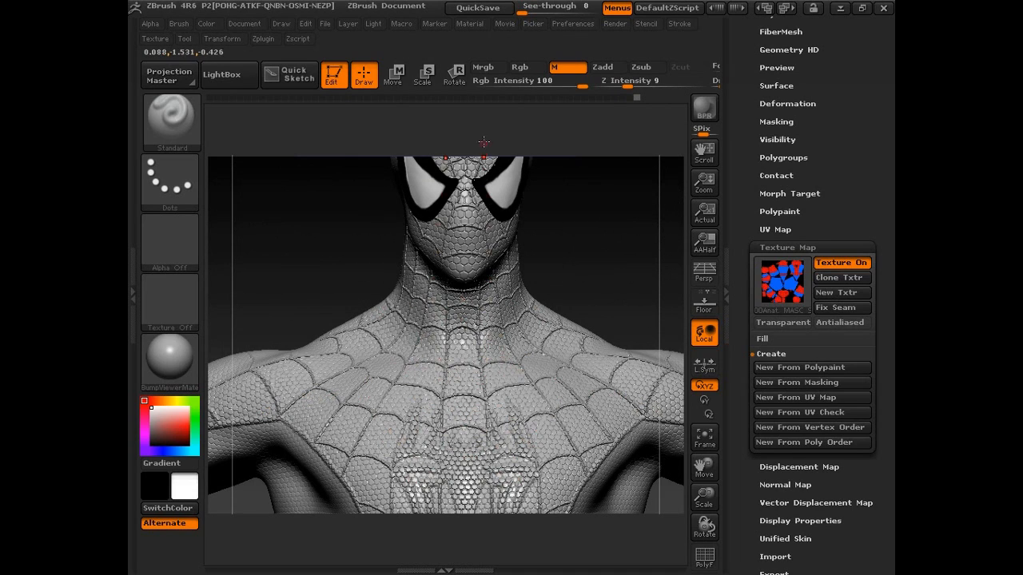
{"action": "right_click_drag", "start_coordinate": [485, 312], "coordinate": [445, 462], "text": "alt"}
{"action": "right_click_drag", "start_coordinate": [509, 470], "coordinate": [529, 399], "text": "alt"}
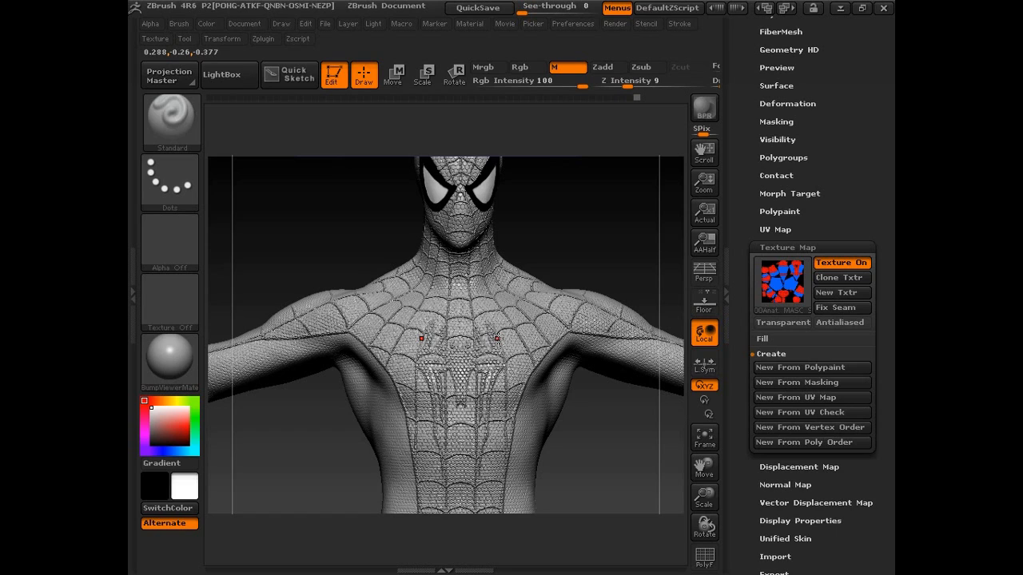
{"action": "mouse_move", "coordinate": [497, 339]}
{"action": "right_mouse_down"}
{"action": "mouse_move", "coordinate": [517, 338]}
{"action": "mouse_move", "coordinate": [497, 339]}
{"action": "right_mouse_up"}
{"action": "right_click_drag", "start_coordinate": [513, 377], "coordinate": [510, 342], "text": "alt"}
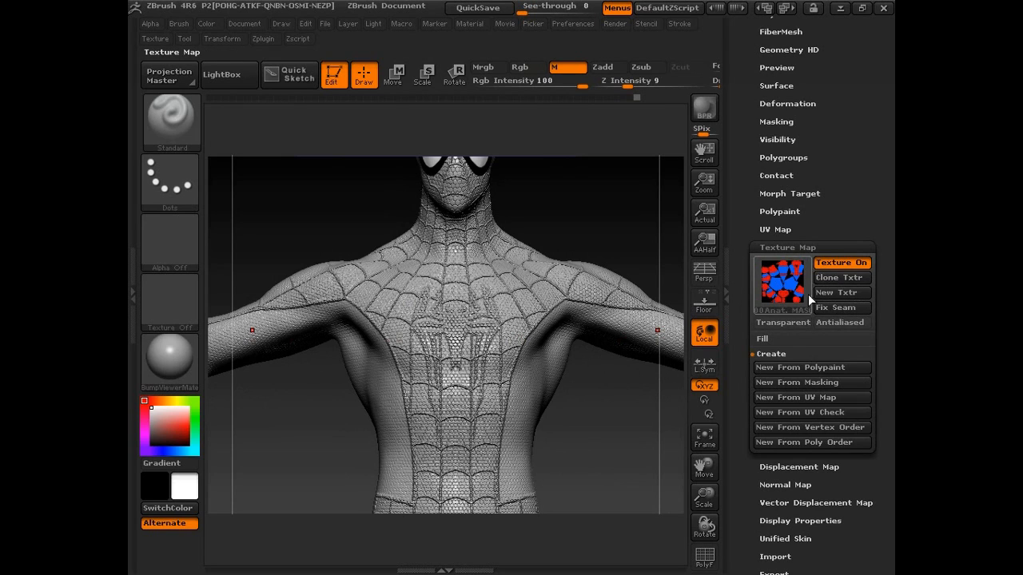
{"action": "left_click", "coordinate": [844, 277]}
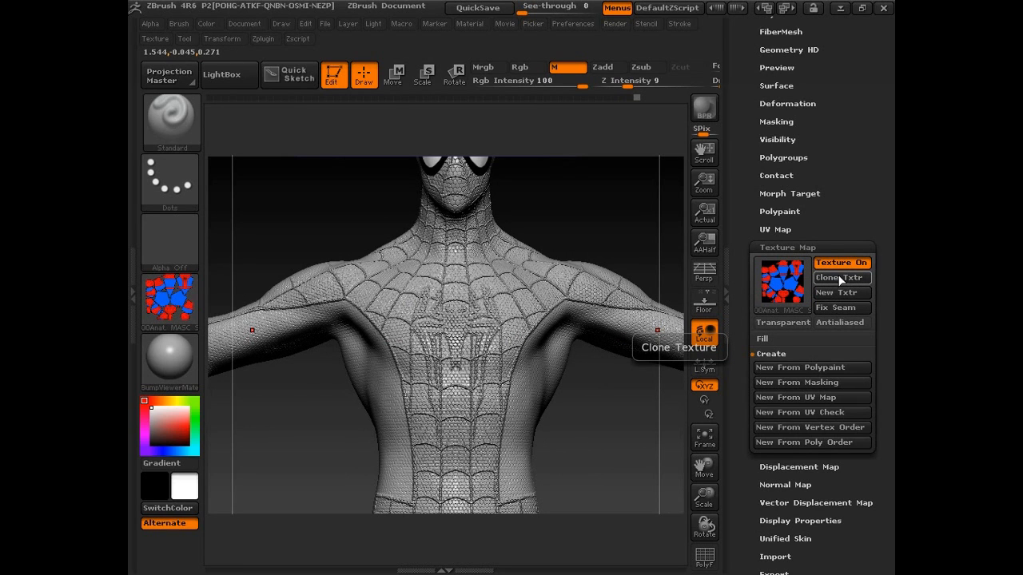
Step: Start exporting the cloned suit texture as a Photoshop (*.PSD) image and cancel the export
{"action": "mouse_move", "coordinate": [175, 277]}
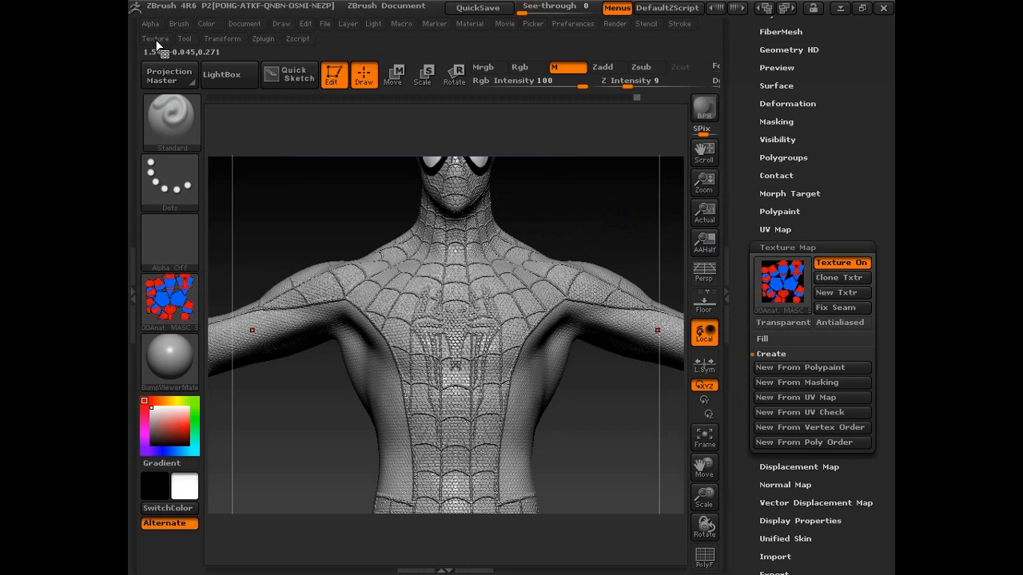
{"action": "left_click", "coordinate": [157, 40]}
{"action": "left_click_drag", "start_coordinate": [195, 210], "coordinate": [428, 244]}
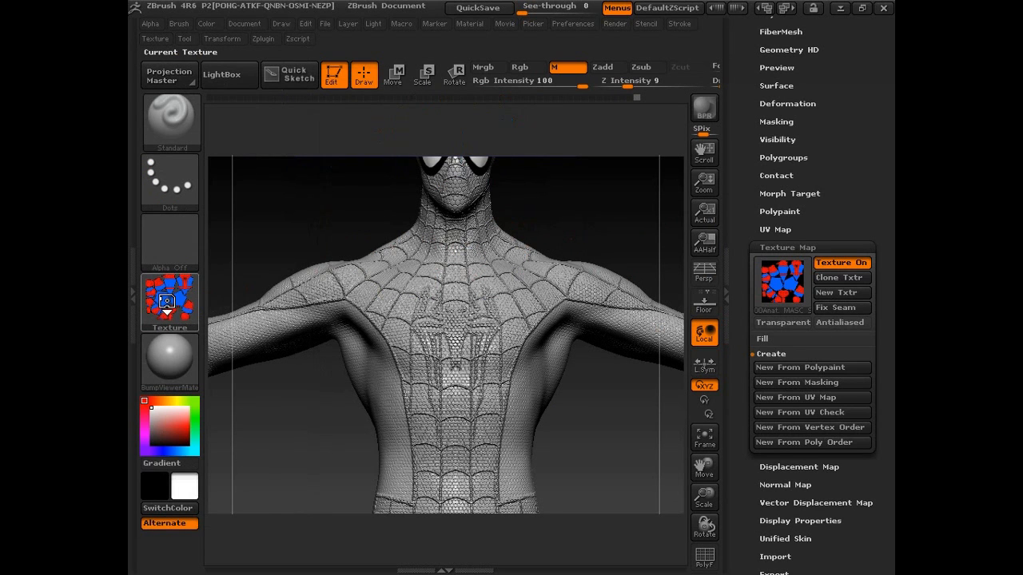
{"action": "left_click", "coordinate": [171, 304]}
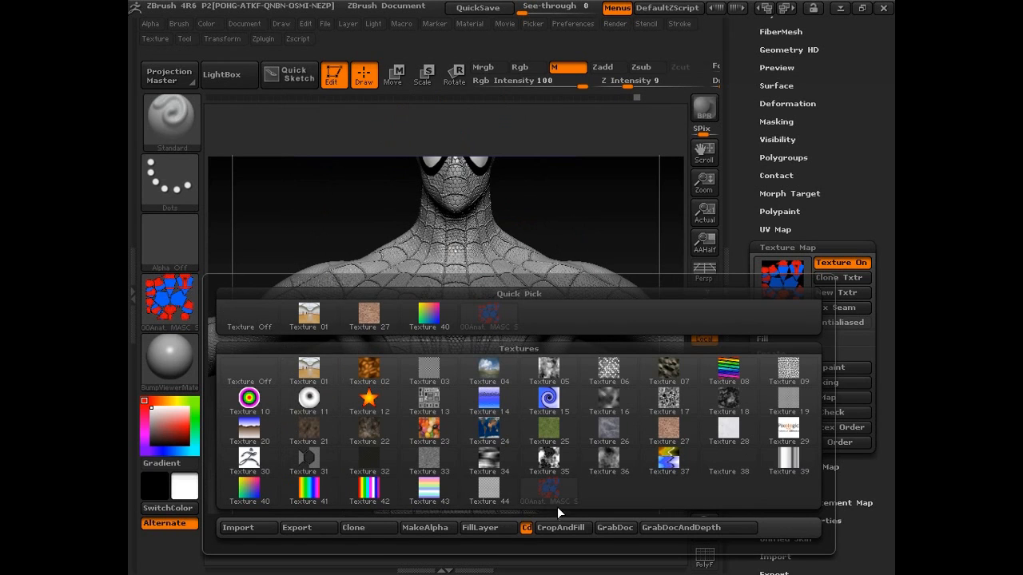
{"action": "left_click", "coordinate": [297, 528]}
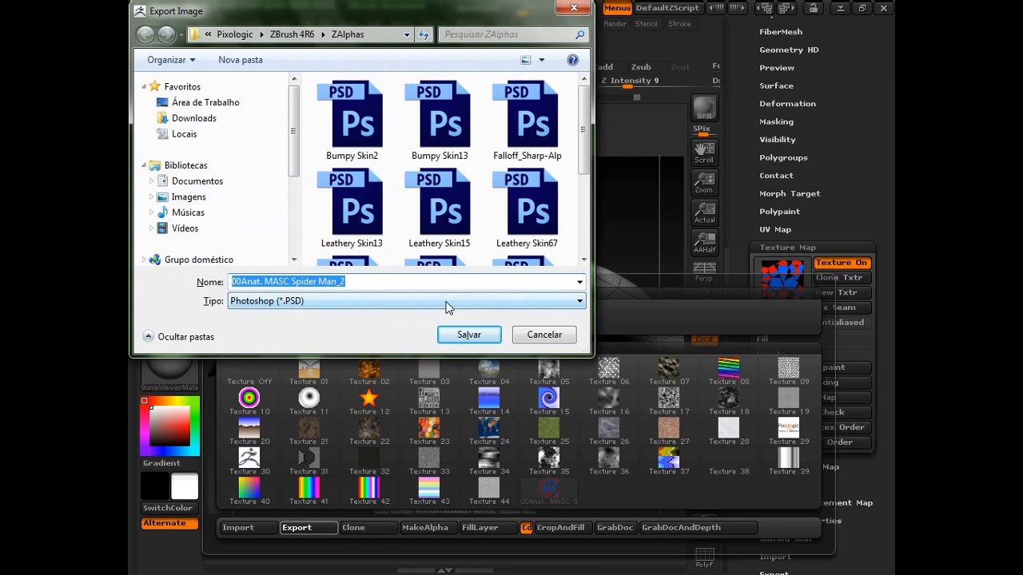
{"action": "left_click", "coordinate": [548, 335]}
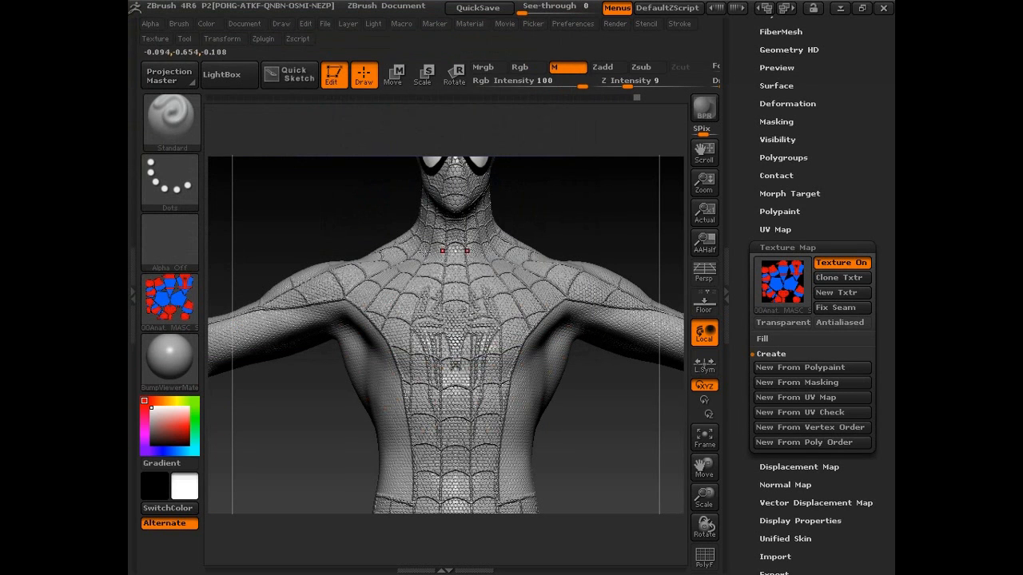